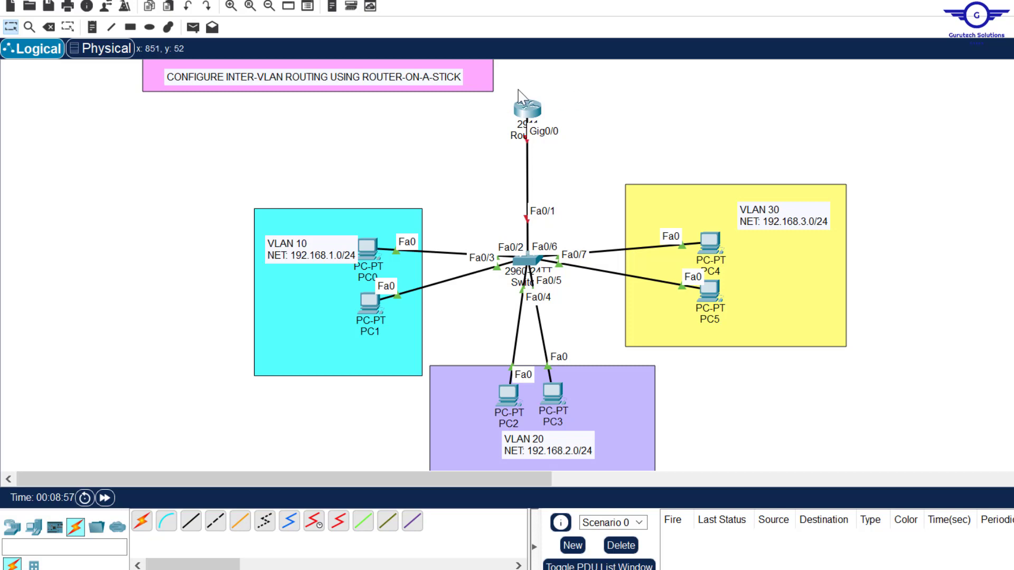
Step: Look up the Inter-VLAN Routing topic under Routing Technologies in the CCNA project topics spreadsheet in Google Sheets
left_click_drag(505, 87, 572, 141)
left_click(678, 135)
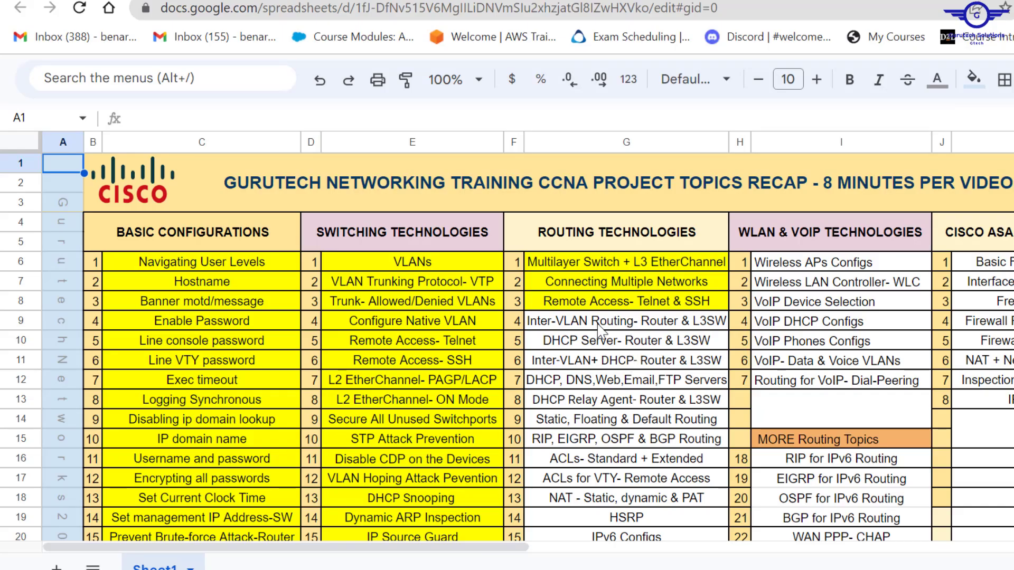
left_click(599, 325)
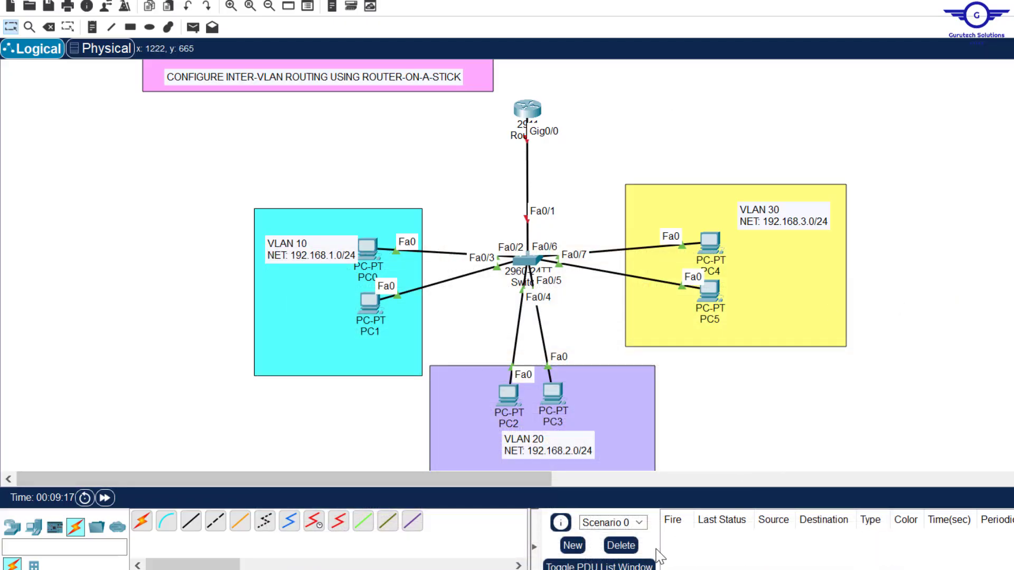
Step: Review the router-on-a-stick steps in config-guide.txt in Notepad alongside the Packet Tracer topology
left_click(604, 568)
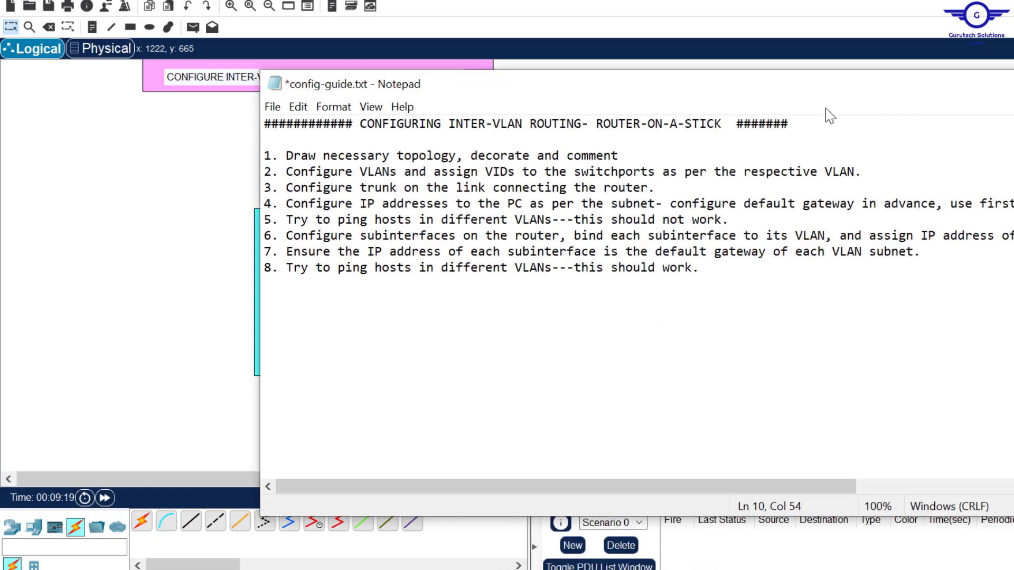
left_click_drag(749, 94, 729, 354)
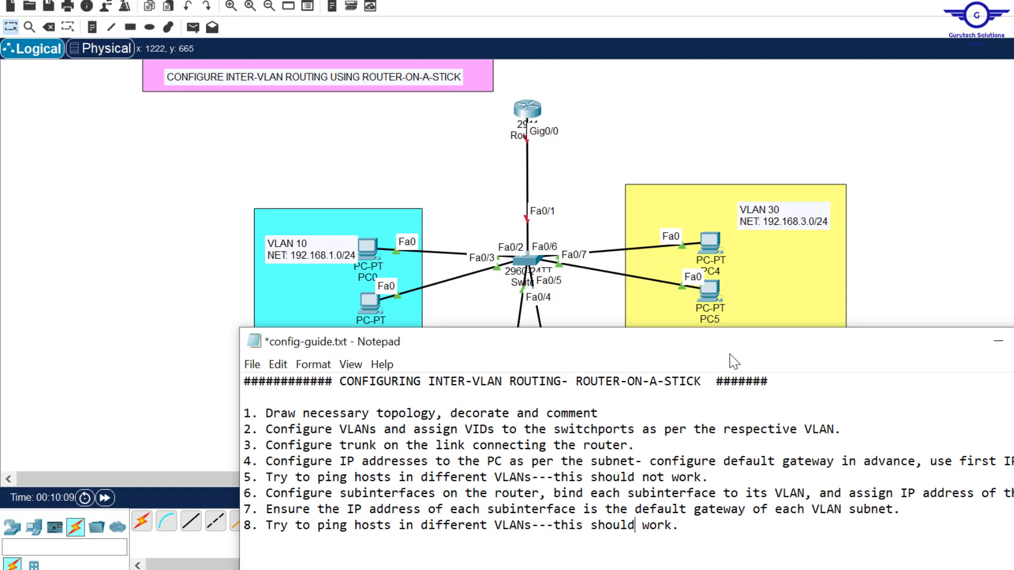
left_click_drag(608, 349, 611, 356)
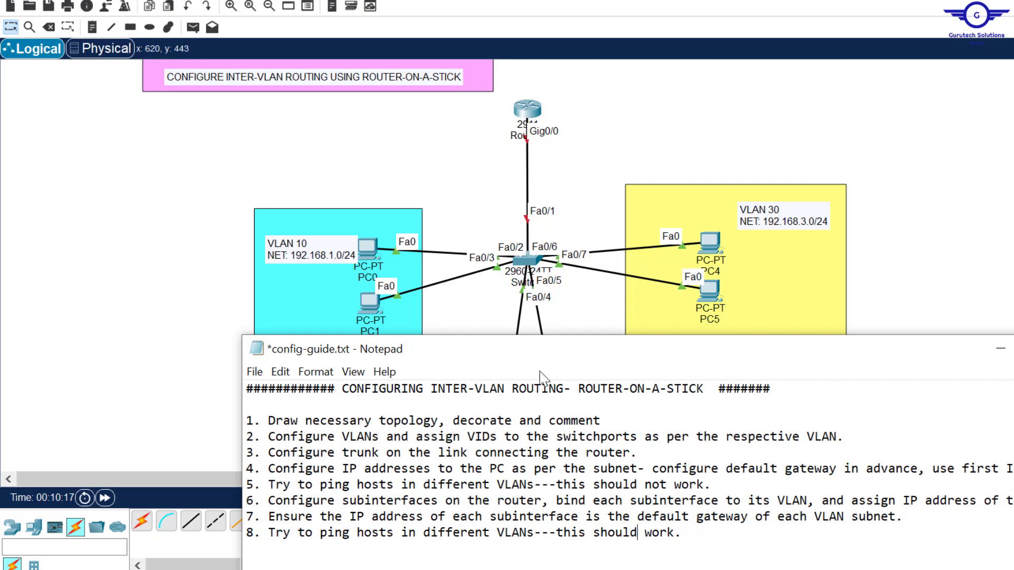
left_click_drag(533, 357, 509, 454)
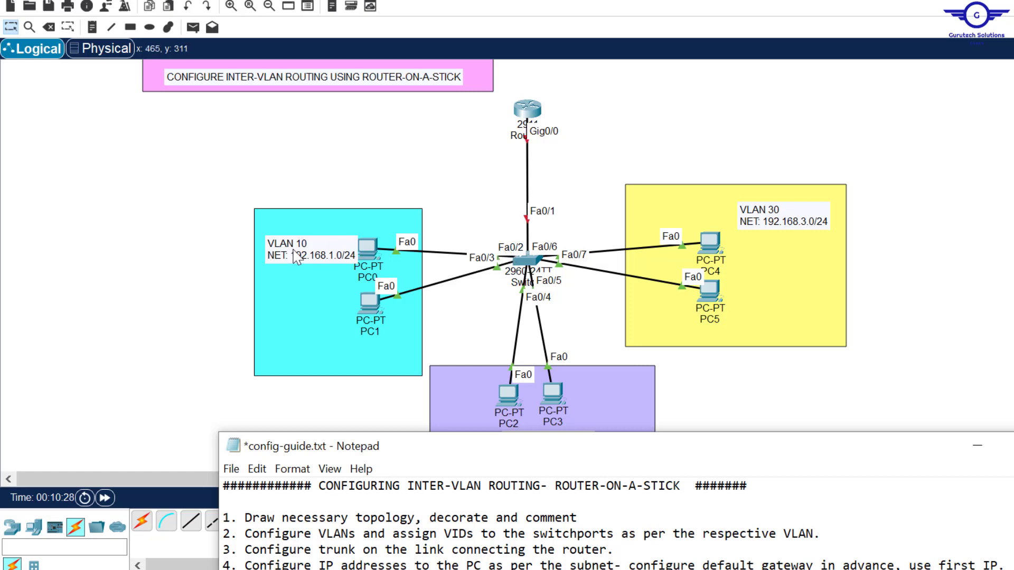
left_click(792, 403)
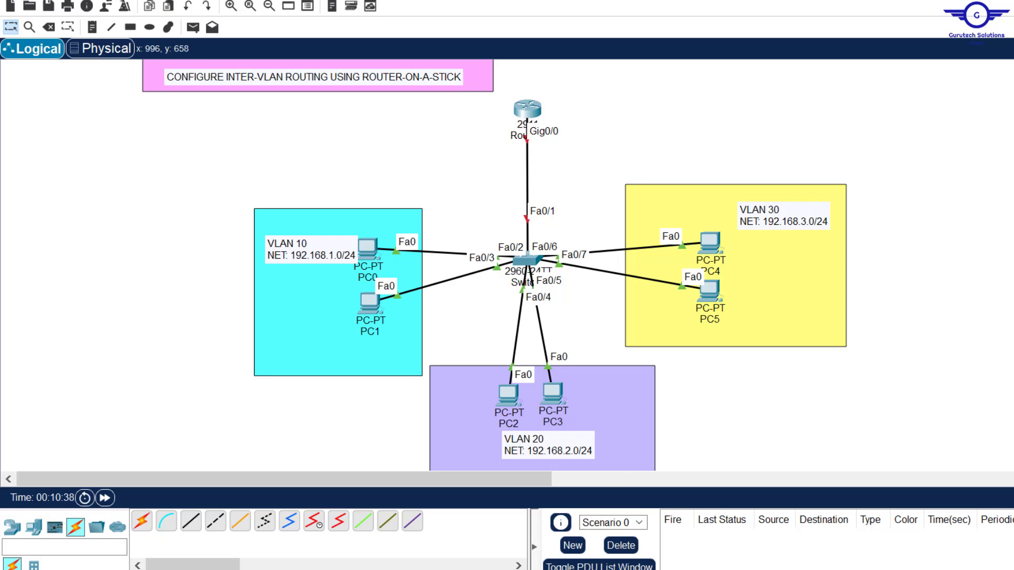
key("alt+Tab")
left_click_drag(617, 447, 636, 296)
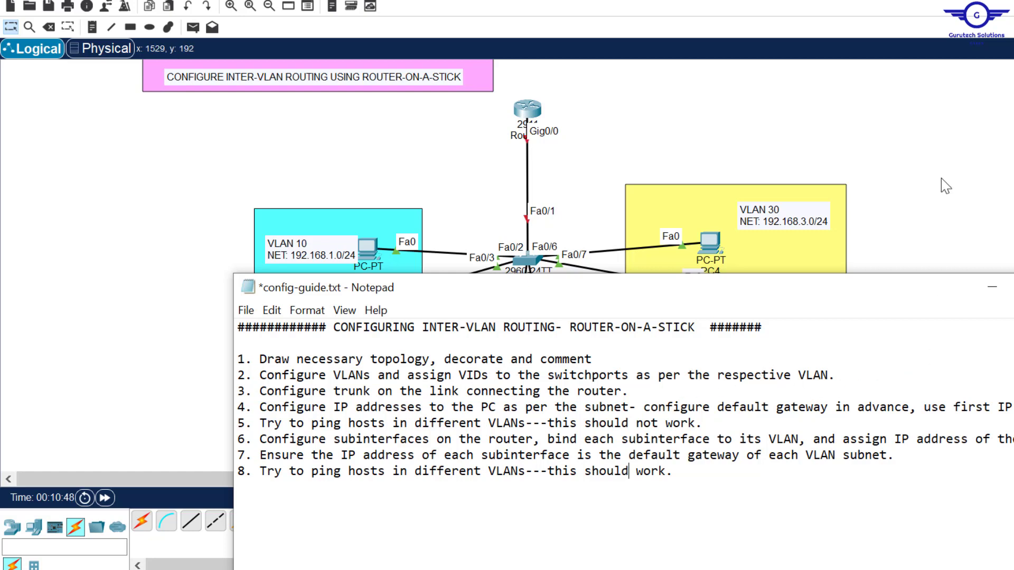
left_click(998, 141)
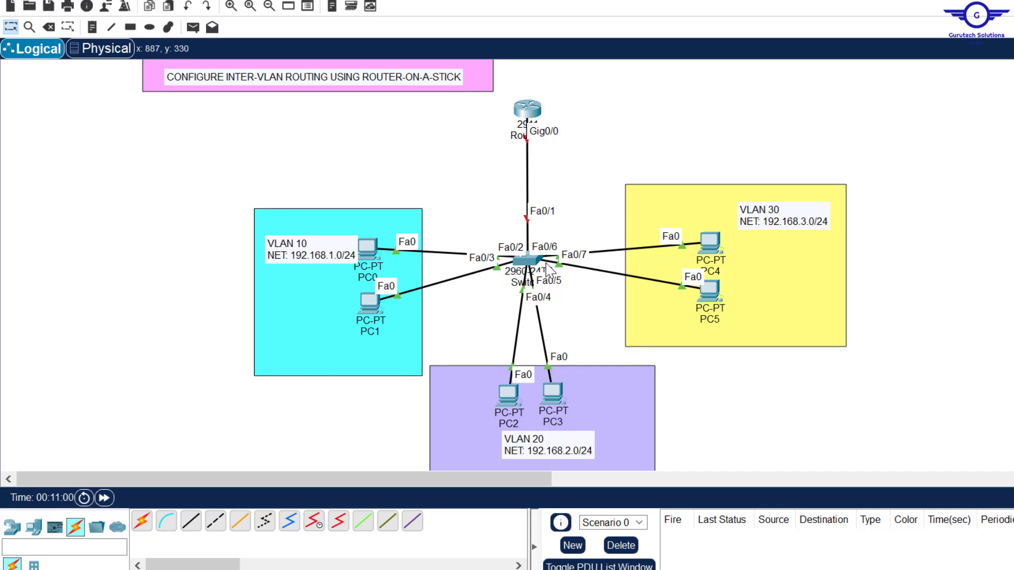
Step: Open the command line of Switch0 and enter global configuration mode
left_click(527, 258)
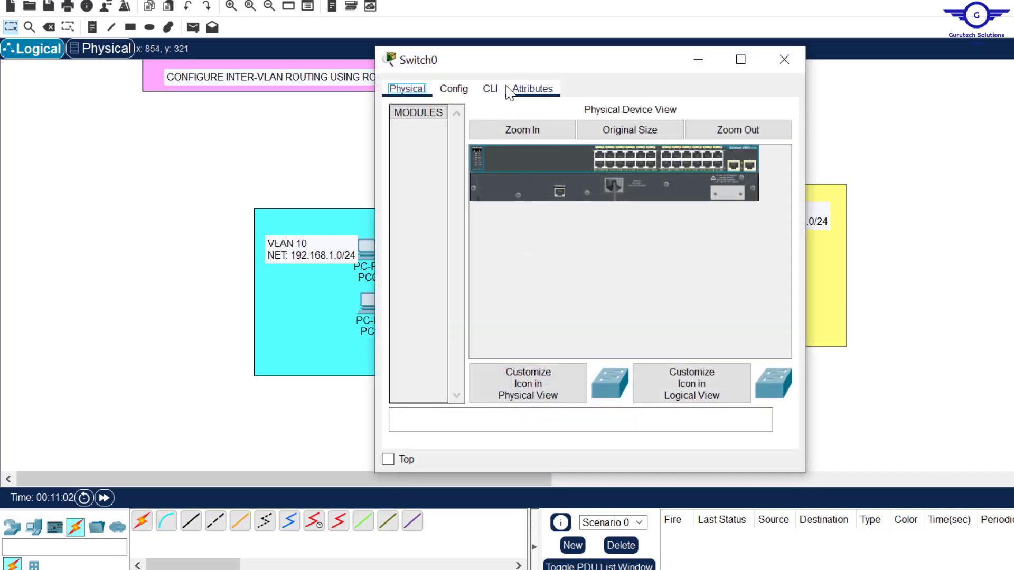
left_click(490, 88)
key("Return")
key("Return")
key("Return")
type("en")
key("Return")
type("ch#c")
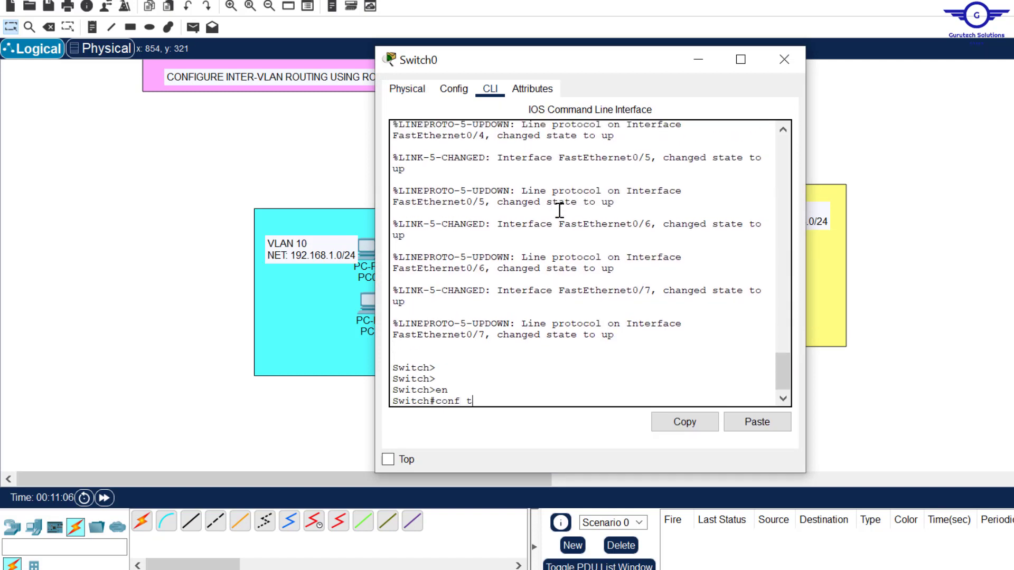
type("onf t")
key("Return")
key("Return")
key("Return")
Step: Create VLAN 10 on the switch and name it IT
type("vlan 199")
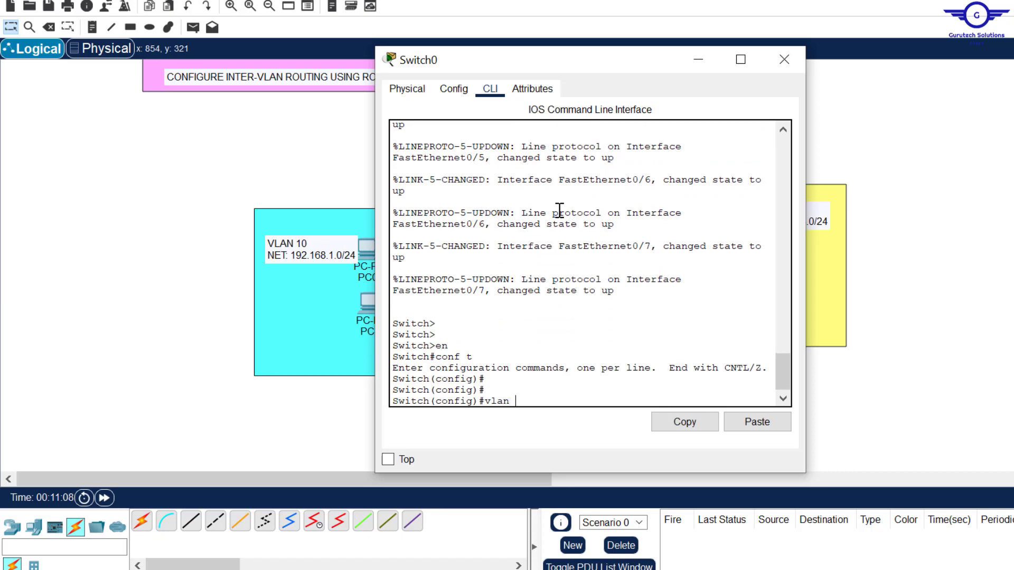
key("BackSpace")
type("0")
key("Return")
type("name IT")
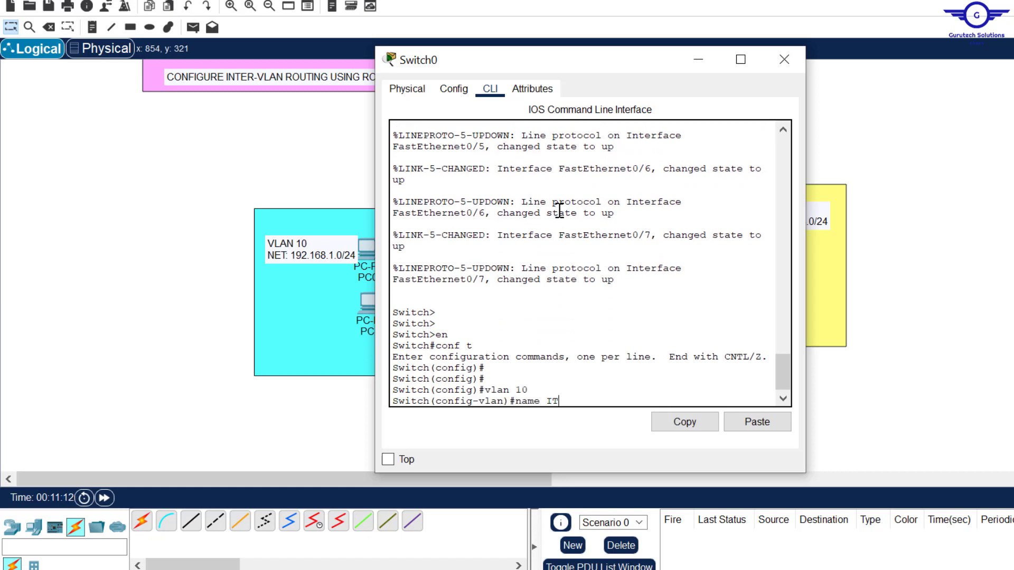
key("Return")
key("Return")
key("Return")
Step: Create VLAN 20 on the switch and name it HR
key("Up")
key("Up")
key("BackSpace")
key("BackSpace")
type("20")
key("Return")
type("nam")
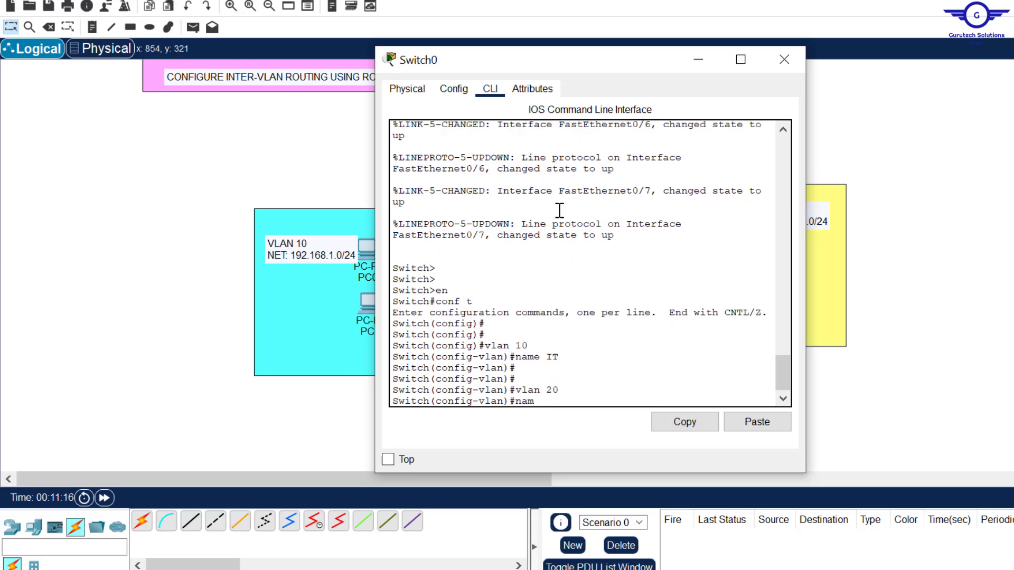
type("e HR")
key("Return")
key("Return")
key("Return")
key("Return")
Step: Create VLAN 30 named FIN on the switch and return to global configuration mode
key("Up")
key("Up")
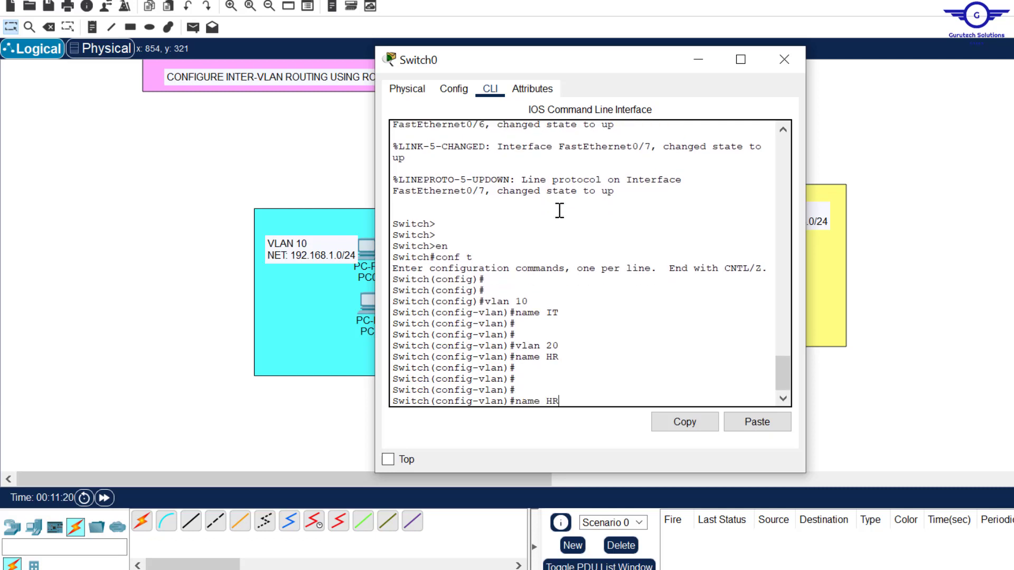
key("BackSpace")
type("3")
key("Return")
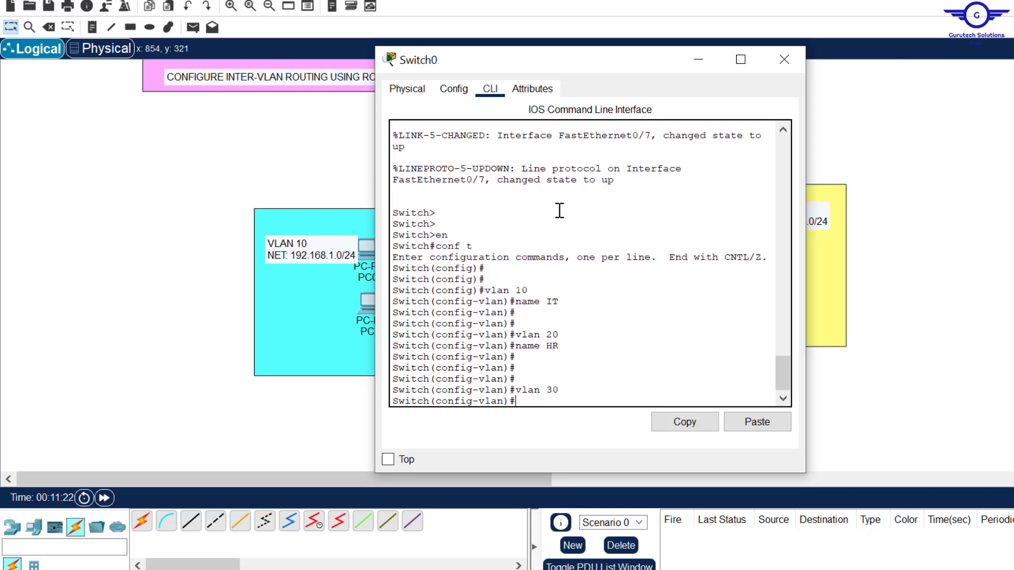
type("name FIN")
key("Return")
key("Return")
key("Return")
key("Return")
type("ex")
key("Return")
key("Return")
key("Return")
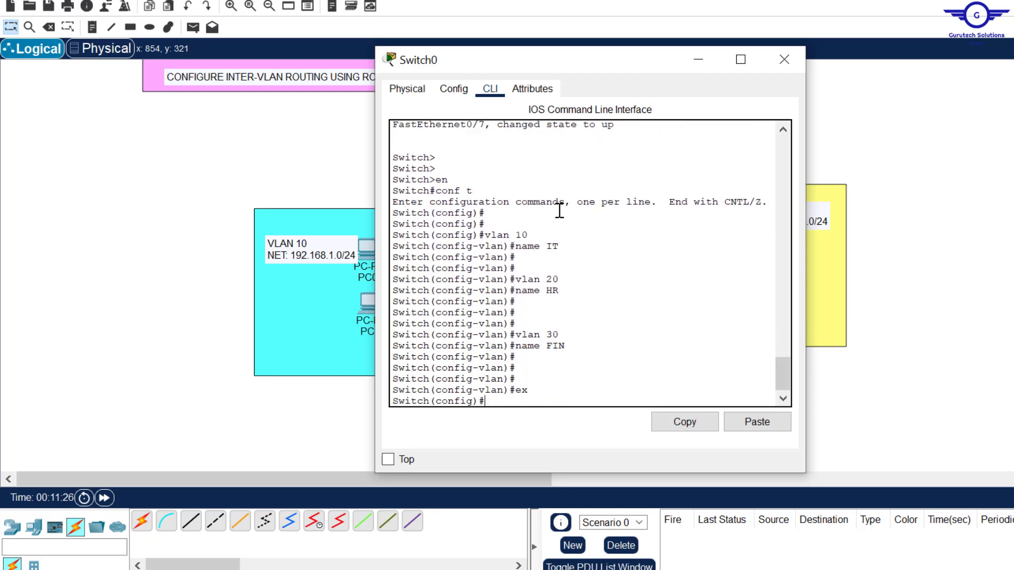
Step: Check the guide and port labels, and set Switch0 interfaces fa0/2-3 to access mode
key("alt+Tab")
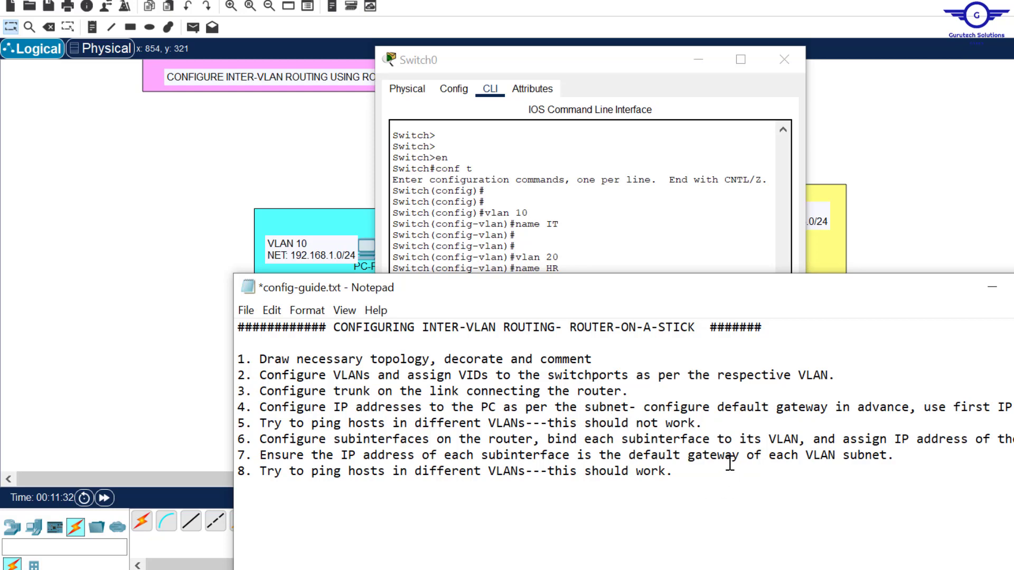
left_click(919, 190)
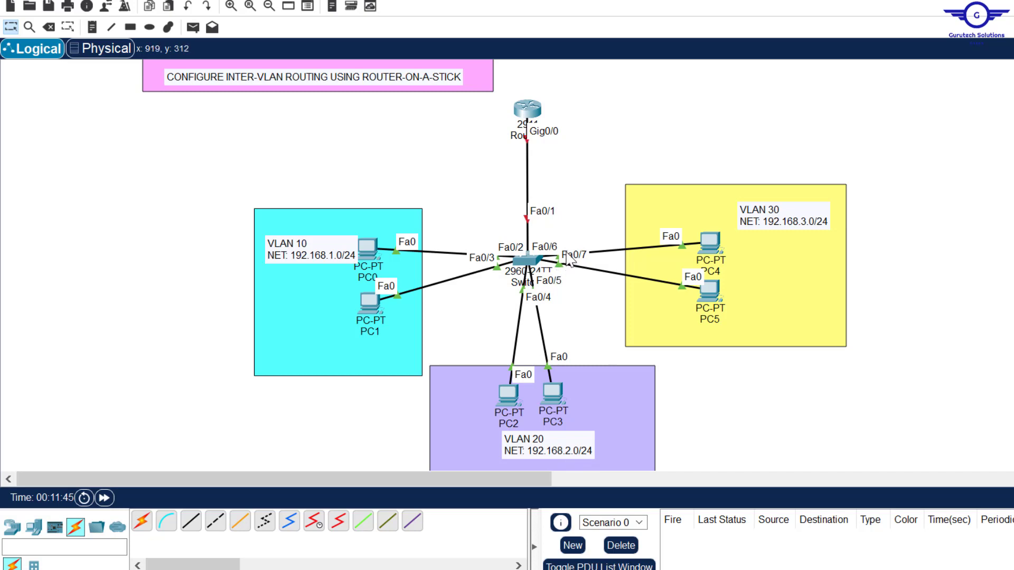
left_click(526, 266)
key("Return")
key("Return")
key("Return")
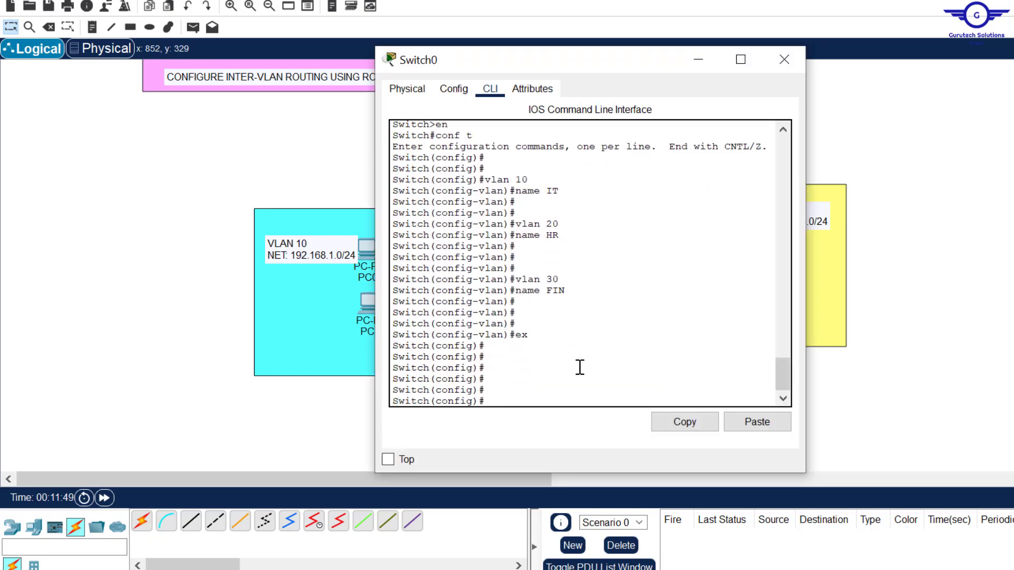
type("int range fa0/2-3")
key("Return")
type("swi")
key("Tab")
type("m")
key("Tab")
type("a")
key("Tab")
key("Return")
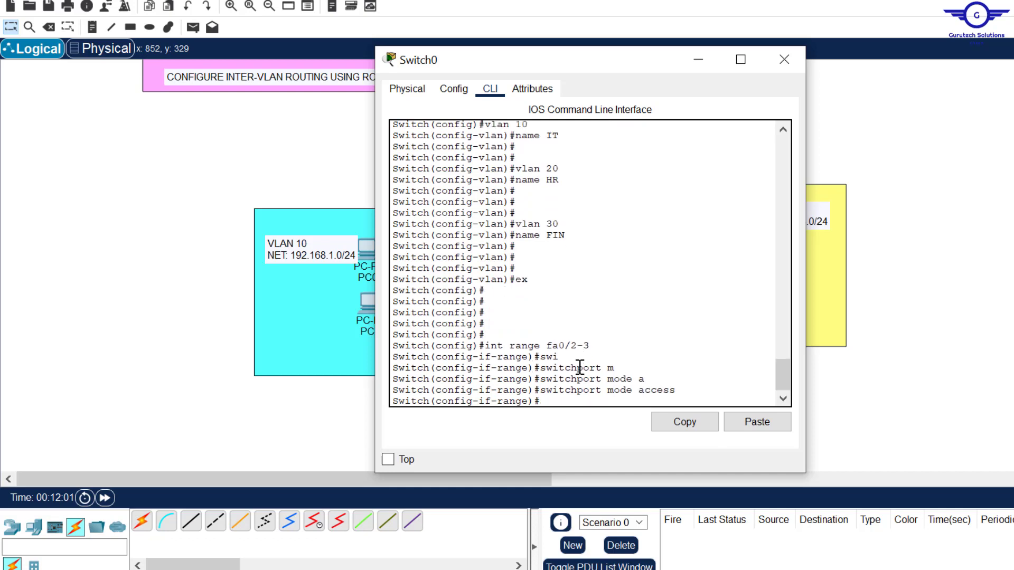
Step: Assign interfaces fa0/2-3 to access VLAN 10 and exit the interface range configuration
key("Return")
key("Return")
type("sw")
key("Tab")
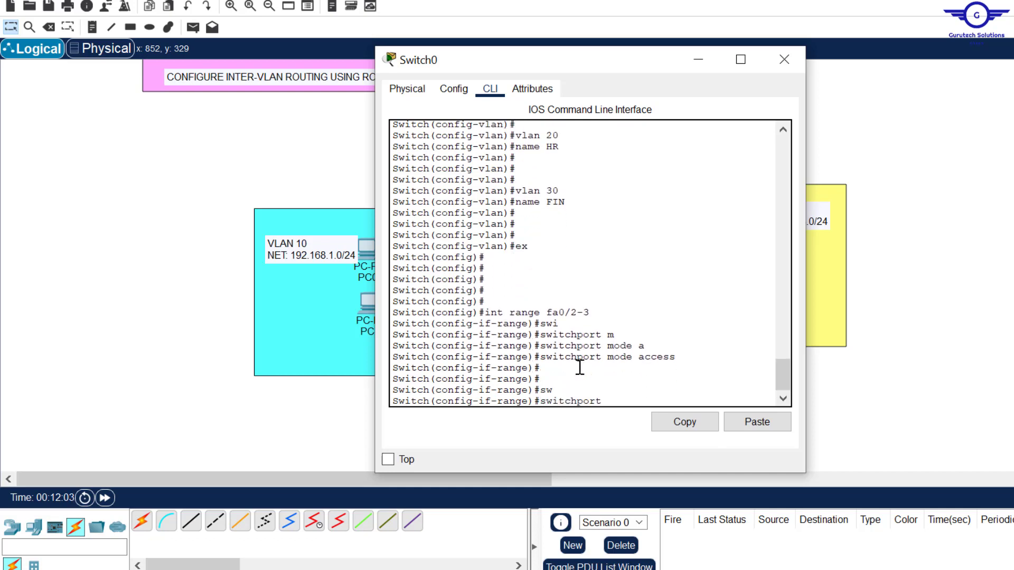
type("a")
key("Tab")
type("v")
key("Tab")
type("10")
key("Return")
key("Return")
key("Return")
type("ex")
key("Return")
key("Return")
key("Return")
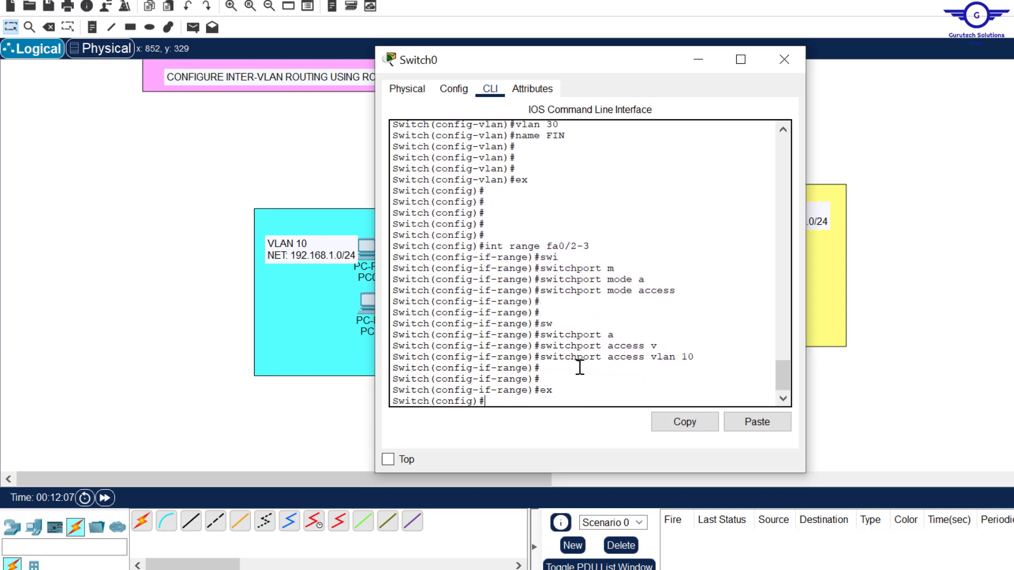
Step: Check the VLAN 20 port labels in the topology and set Switch0 interfaces fa0/4-5 to access mode
left_click(827, 319)
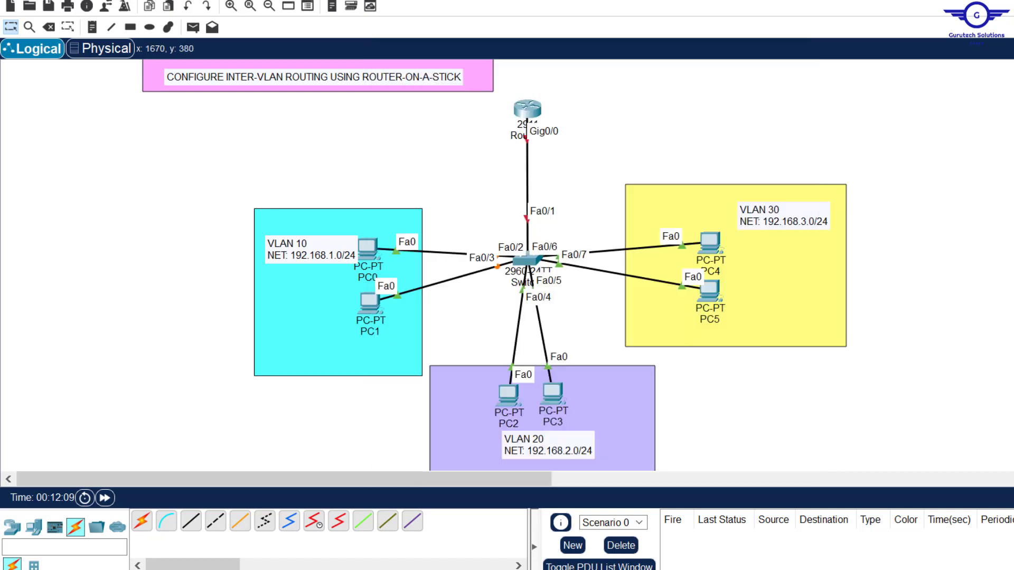
left_click(526, 262)
key("Up")
key("Up")
key("Up")
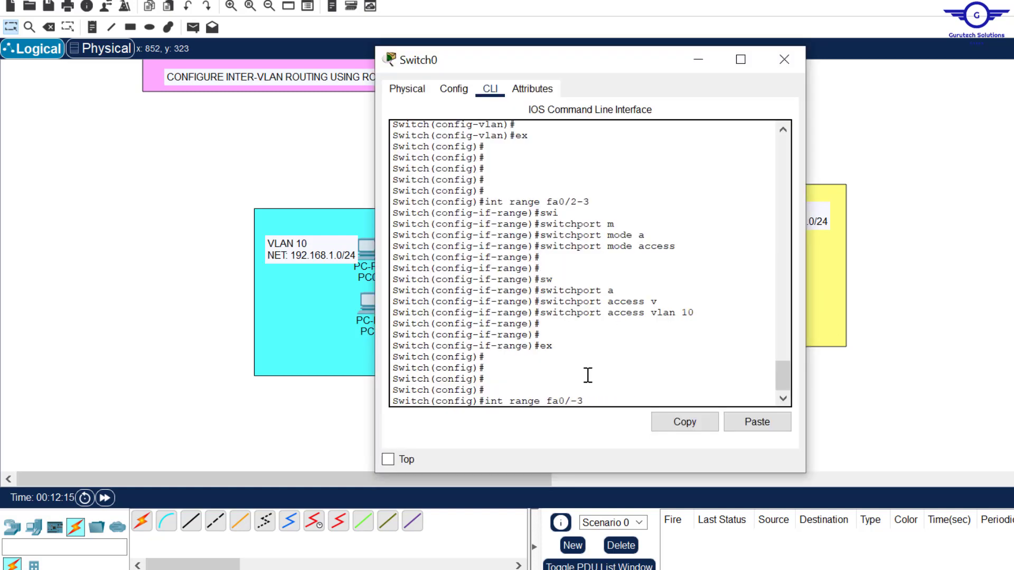
type("4-5")
key("Return")
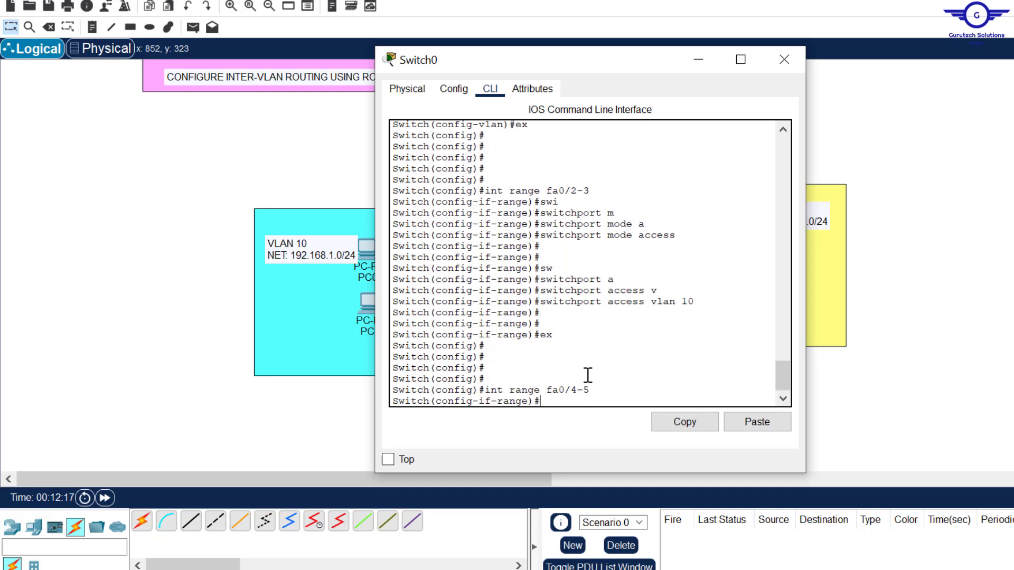
key("Up")
key("Up")
key("Up")
key("Up")
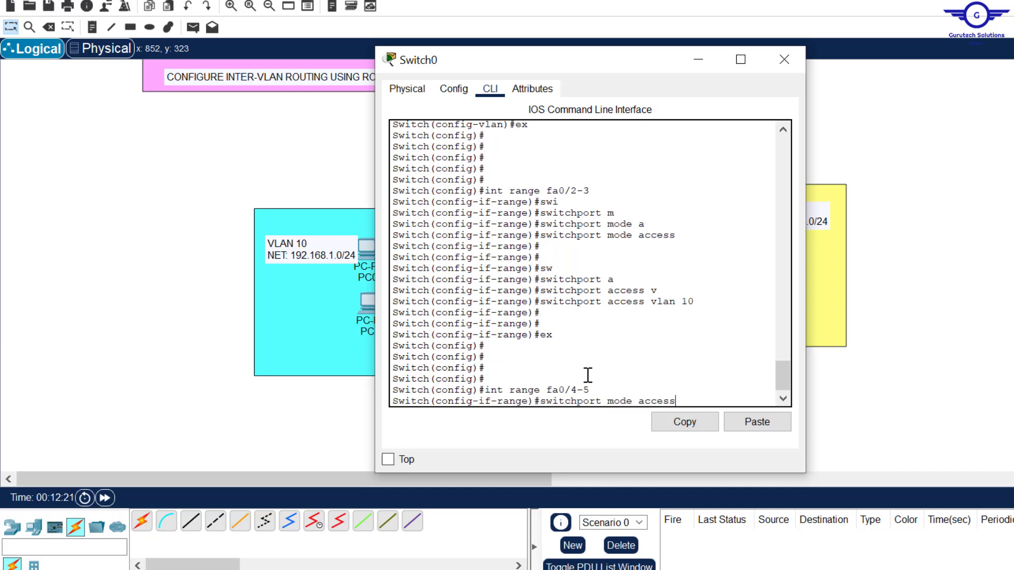
key("Return")
Step: Assign interfaces fa0/4-5 to access VLAN 20 and return to global configuration mode
key("Up")
key("Up")
key("Up")
key("Up")
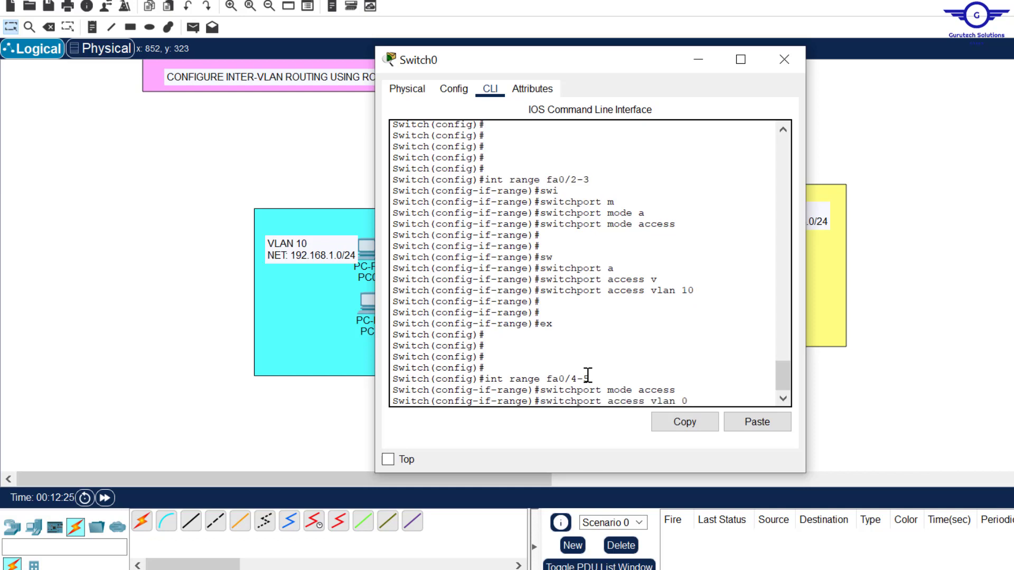
type("2")
key("Return")
type("ex")
key("Return")
key("Return")
key("Return")
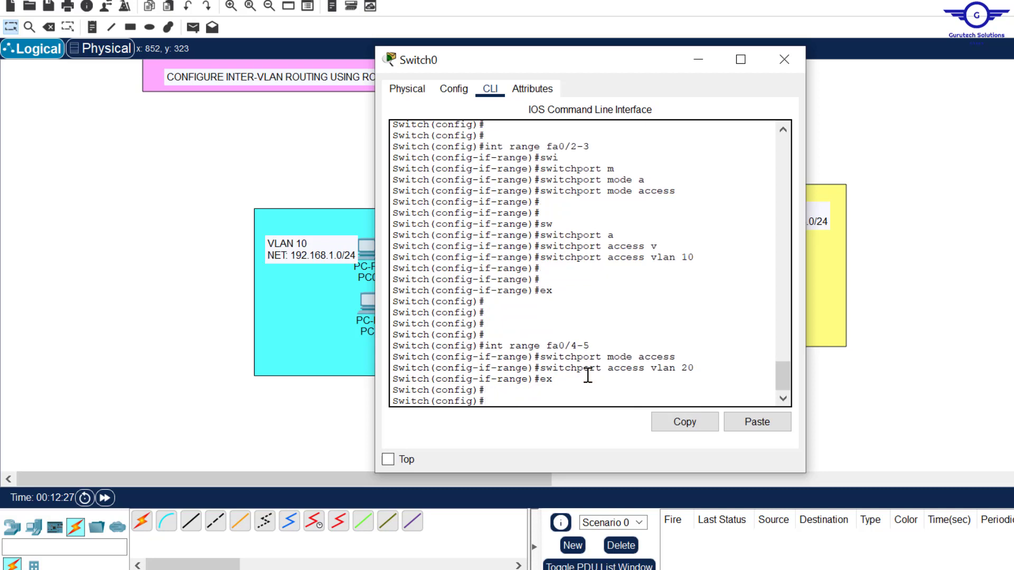
Step: Select the interface range fa0/6-7 on the switch and set it to access mode
key("Up")
key("Up")
key("Up")
key("Up")
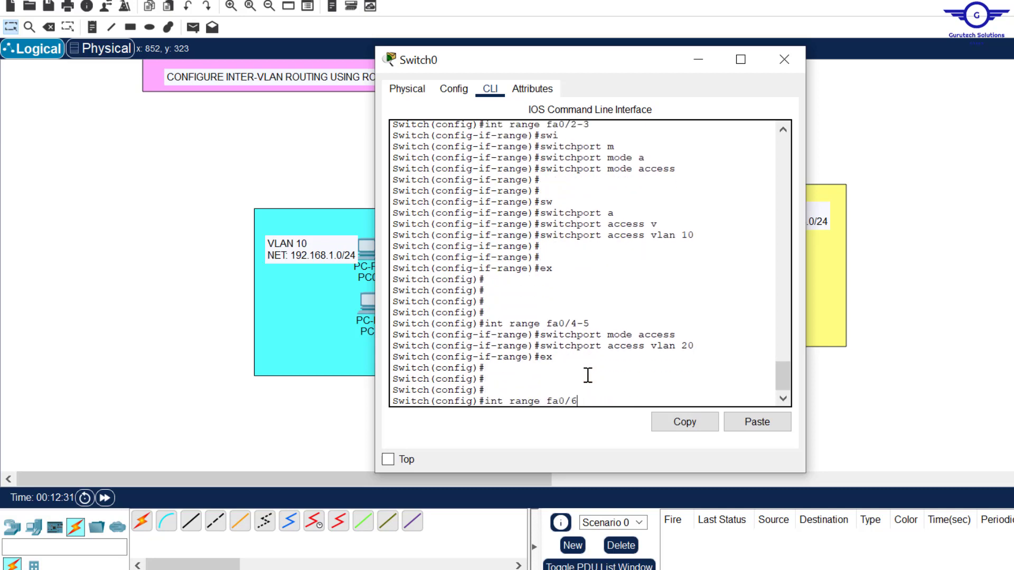
type("7")
key("Return")
key("Return")
type("ex")
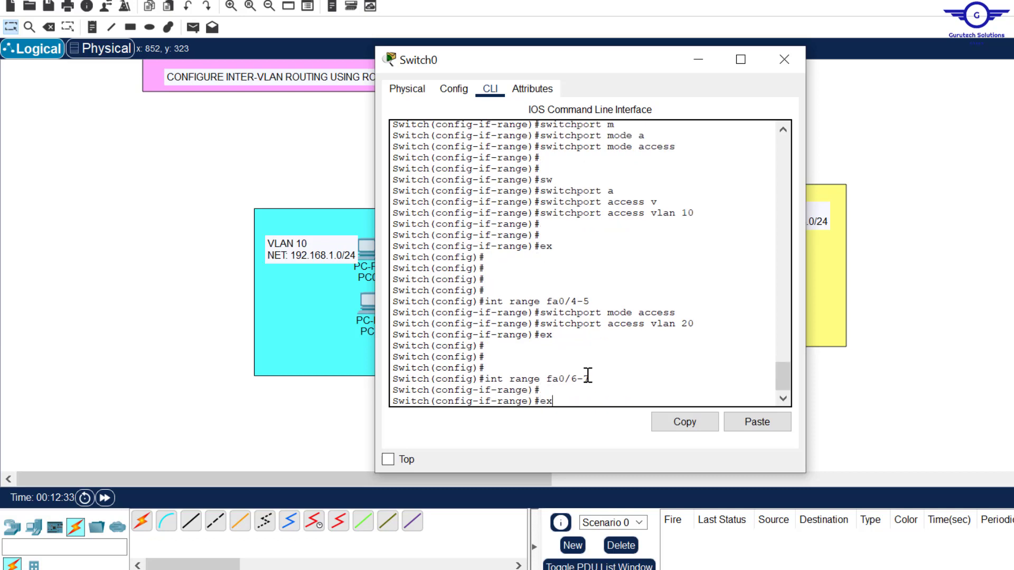
key("Up")
key("Up")
key("Up")
key("Up")
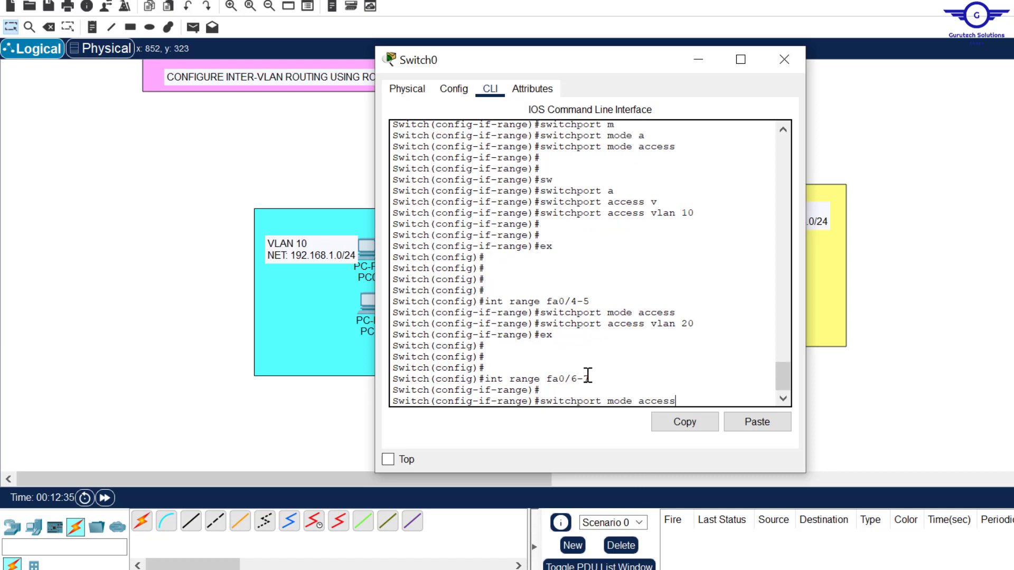
key("Return")
Step: Assign interfaces fa0/6-7 to access VLAN 30 and exit to global configuration mode
key("Up")
key("Up")
key("Up")
key("Up")
key("Up")
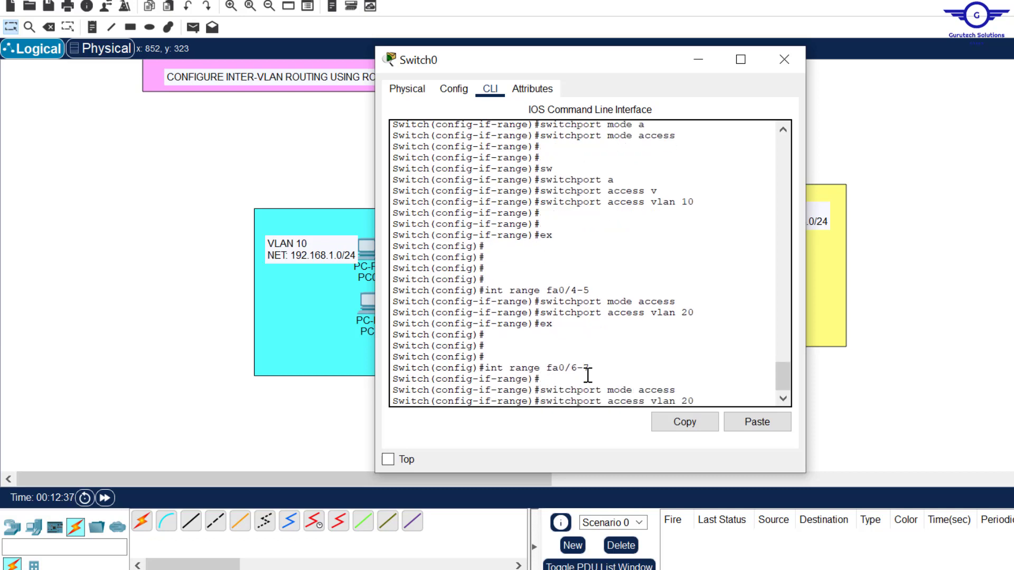
type("3")
key("Return")
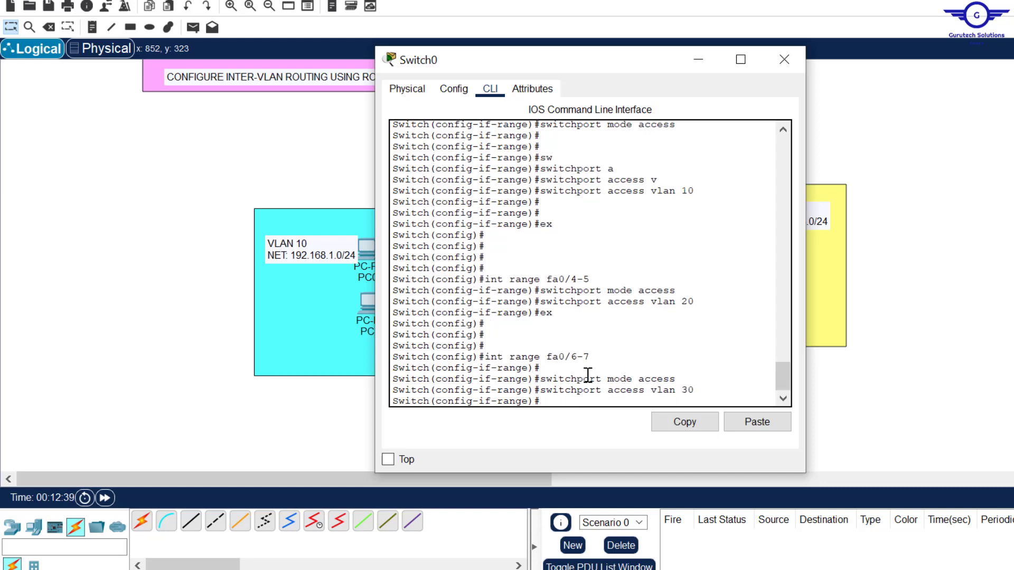
type("exit")
key("Return")
key("Return")
key("Return")
key("Return")
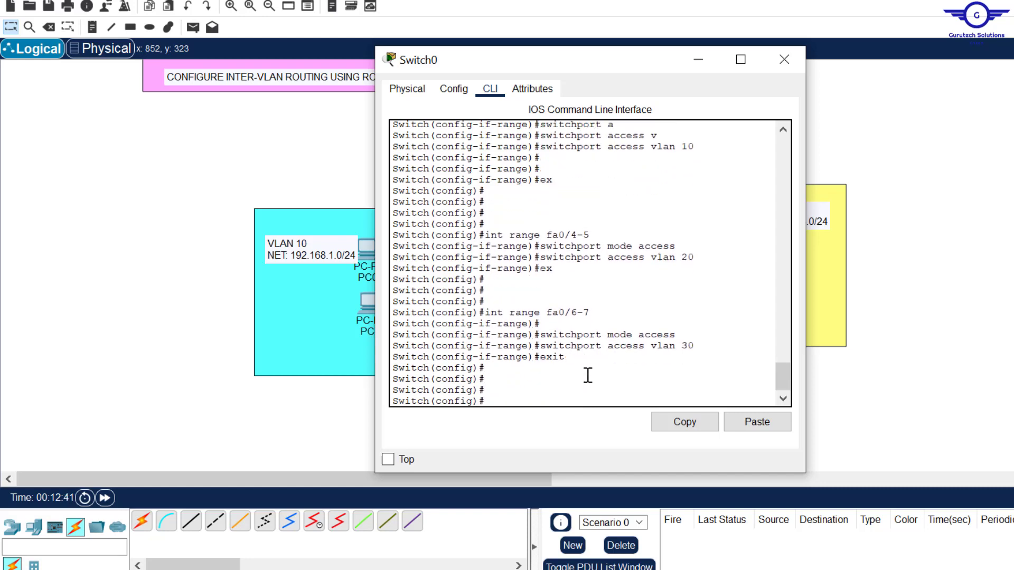
Step: Save the switch's VLAN and access port configuration with the do wr command
type("do wr")
key("Return")
key("Return")
key("Return")
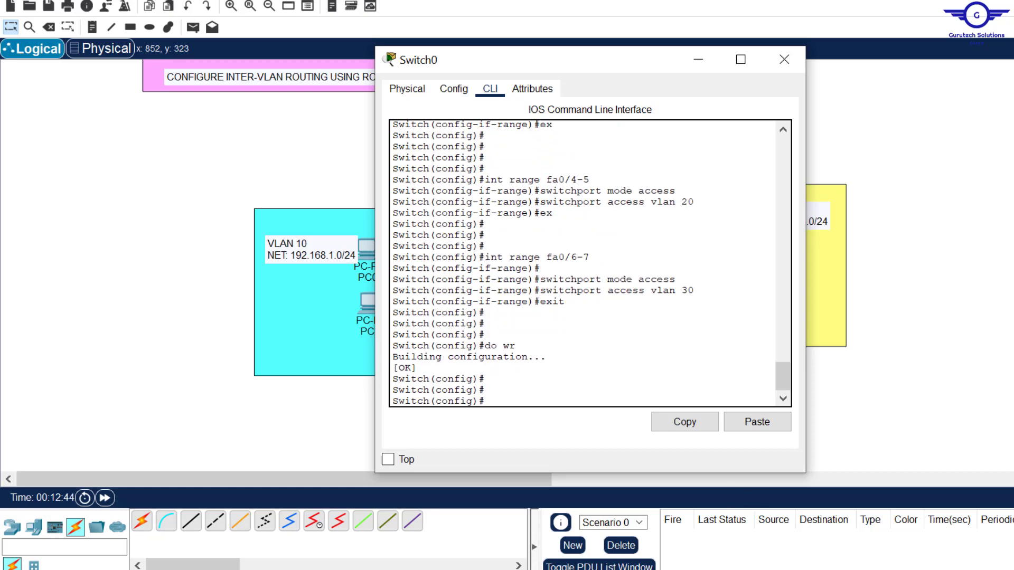
Step: Highlight step 2 of config-guide.txt in Notepad, then return to Packet Tracer and inspect the switch's port VLAN assignments
key("alt+Tab")
left_click_drag(840, 376, 254, 375)
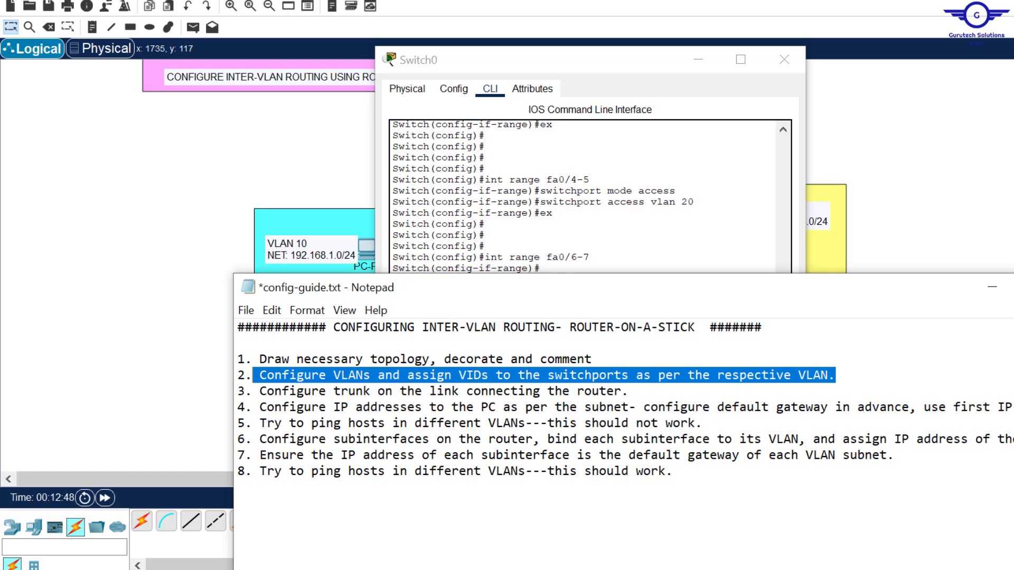
key("alt+Tab")
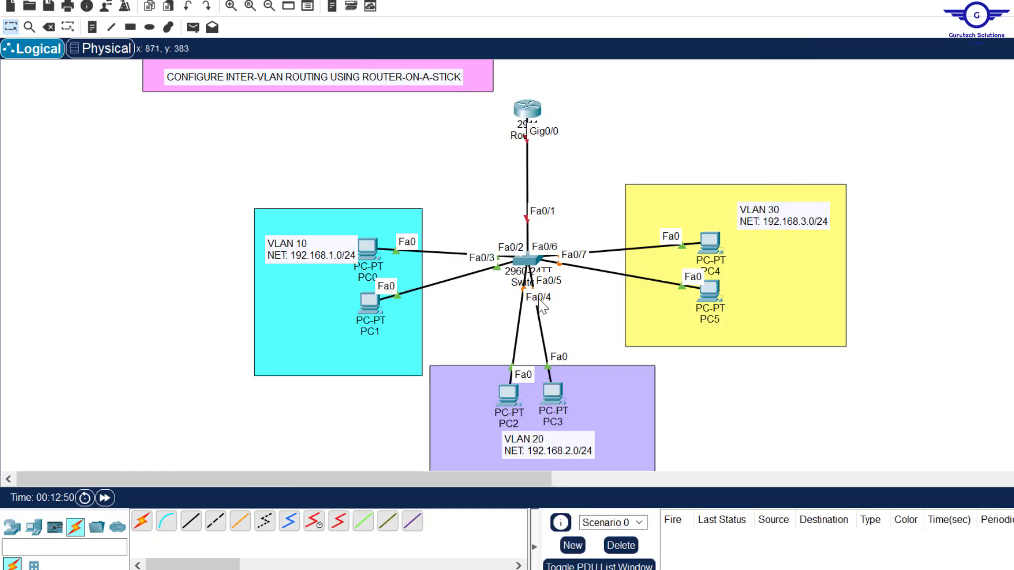
mouse_move(534, 267)
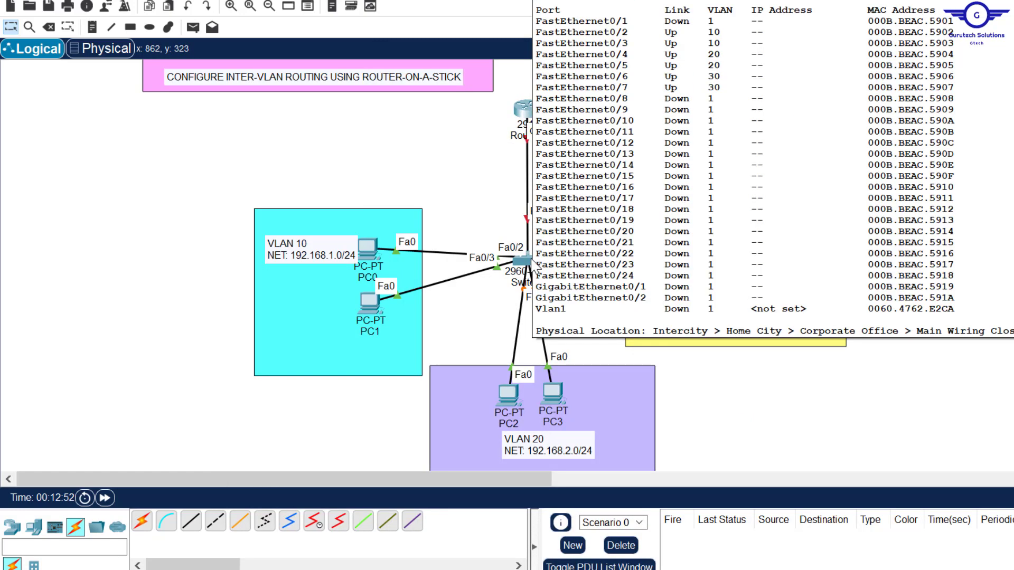
Step: Switch to Notepad, highlight step 3 about the trunk link to the router, and return to the Packet Tracer topology
key("alt+Tab")
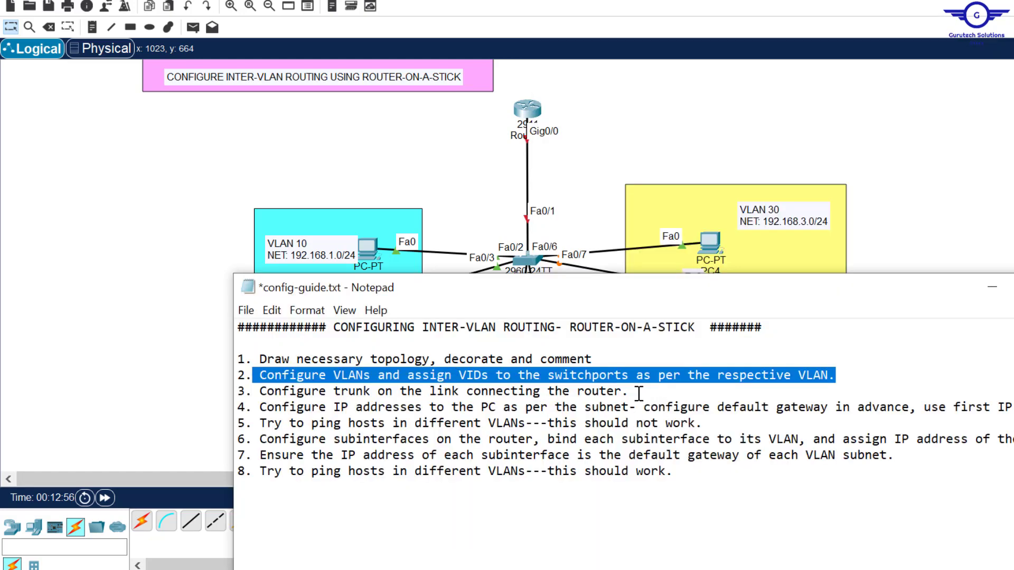
left_click_drag(629, 391, 238, 387)
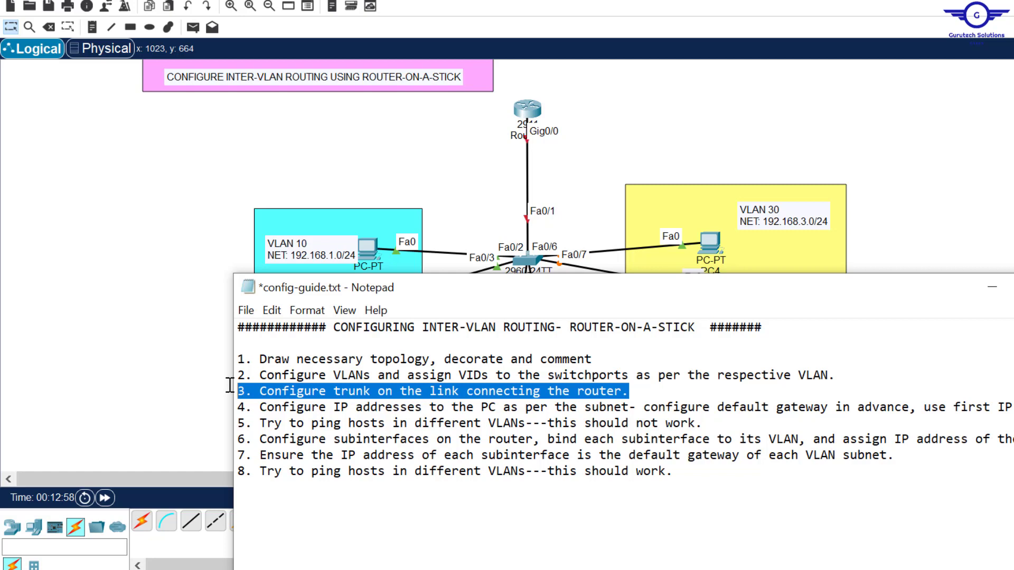
key("alt+Tab")
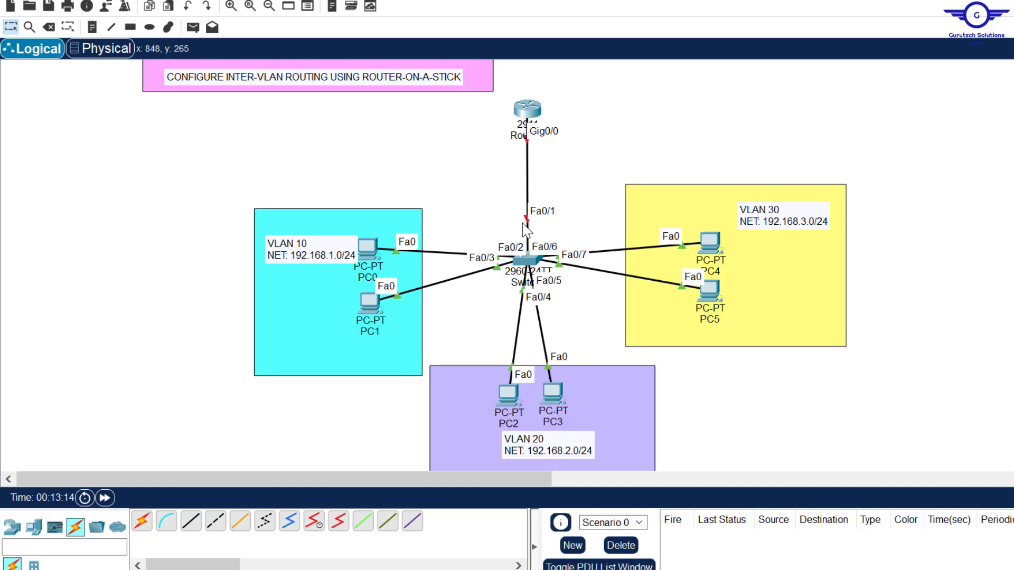
Step: Set interface fa0/1 on Switch0, which connects to the router, to trunk mode
left_click(531, 261)
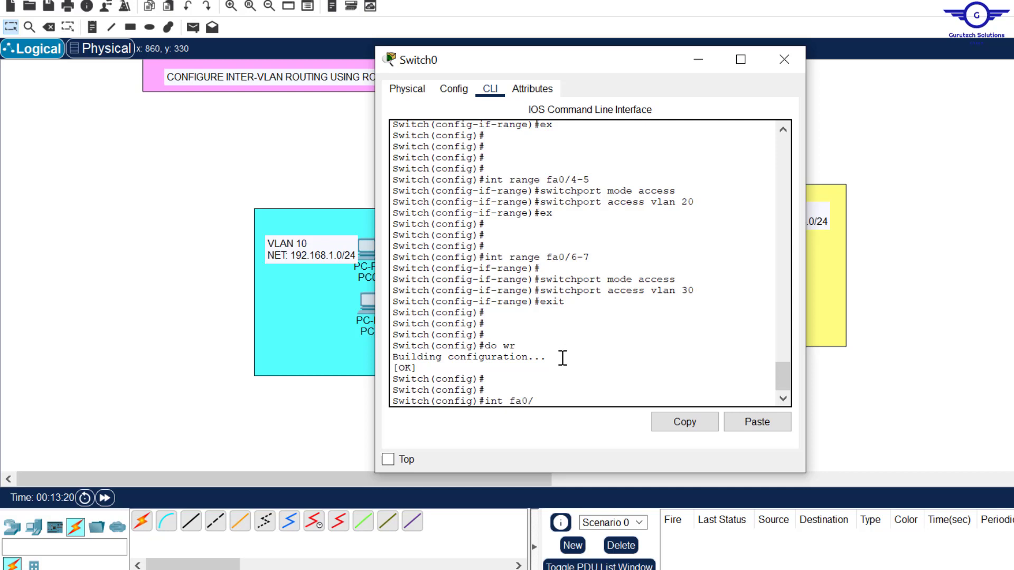
key("Return")
type("switchport")
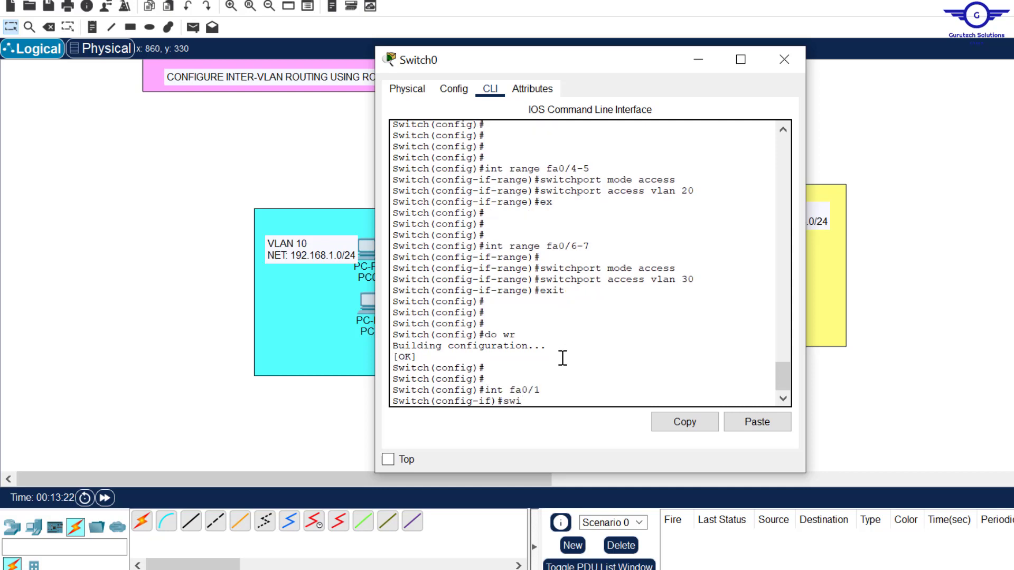
key("Tab")
type("m")
key("Tab")
type("tr")
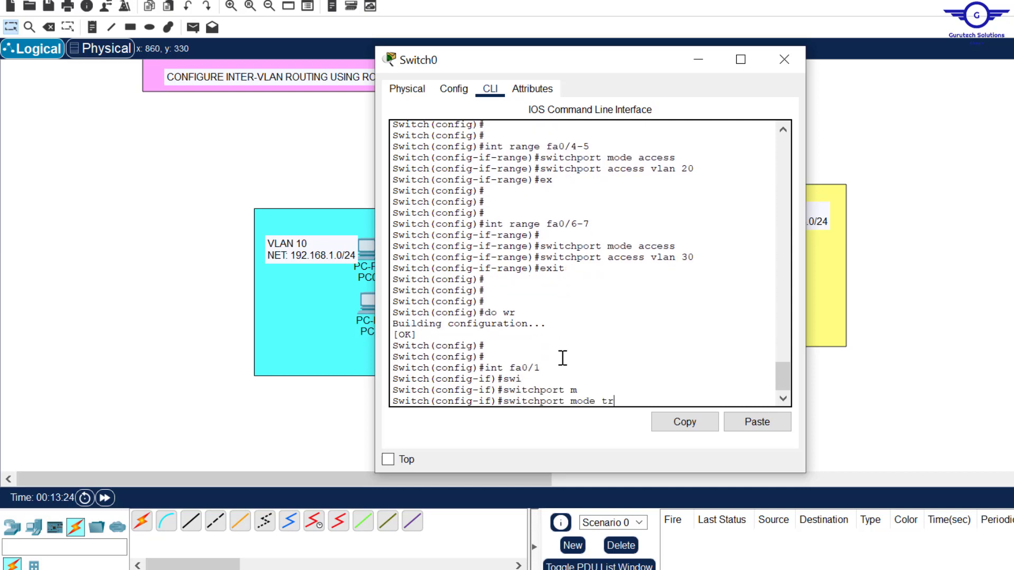
key("Tab")
key("Return")
Step: Return to global configuration mode, save the trunk configuration with do wr, and close the Switch0 window
type("ex")
key("Return")
key("Return")
key("Return")
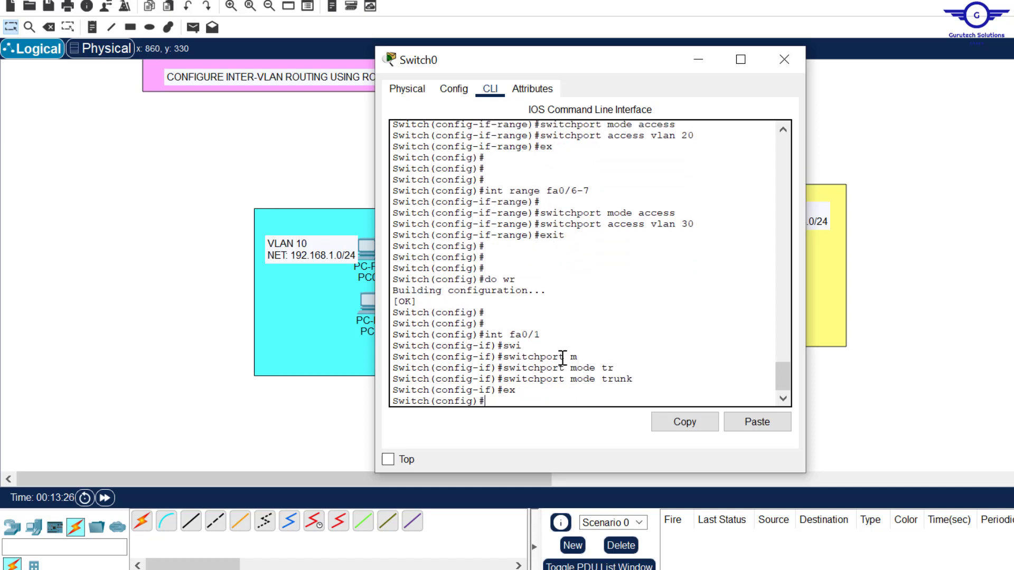
type("do wr")
key("Return")
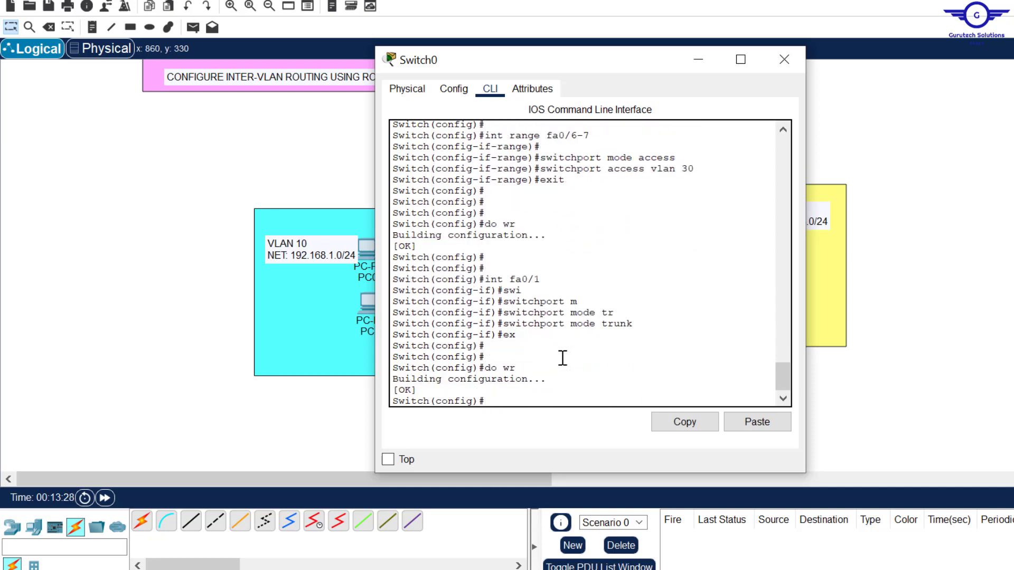
left_click(784, 59)
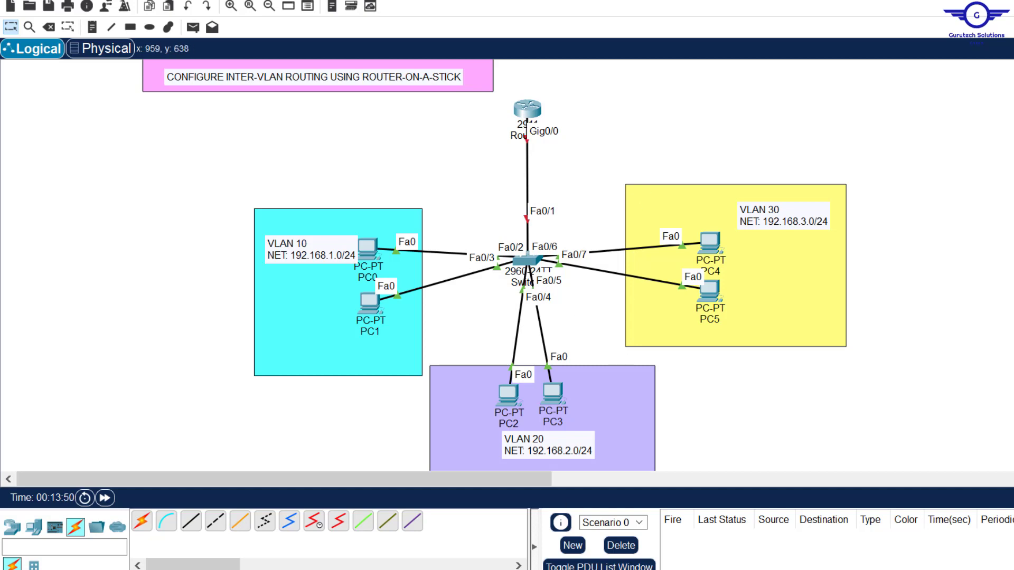
Step: Switch to Notepad, highlight step 4 on PC IP addresses and default gateways, and minimize the guide
key("alt+Tab")
left_click_drag(264, 409, 792, 423)
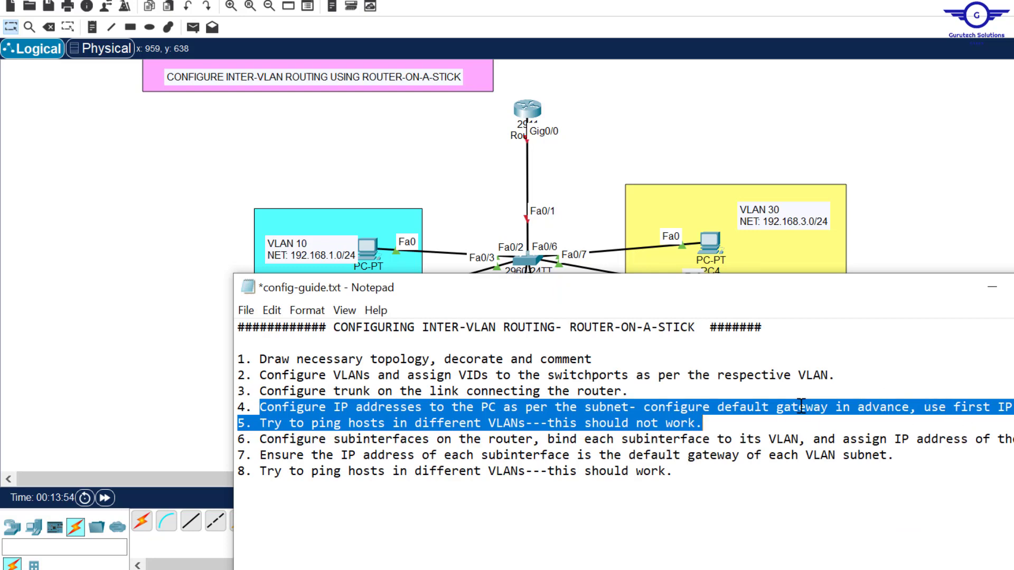
left_click(689, 426)
left_click_drag(261, 409, 1011, 408)
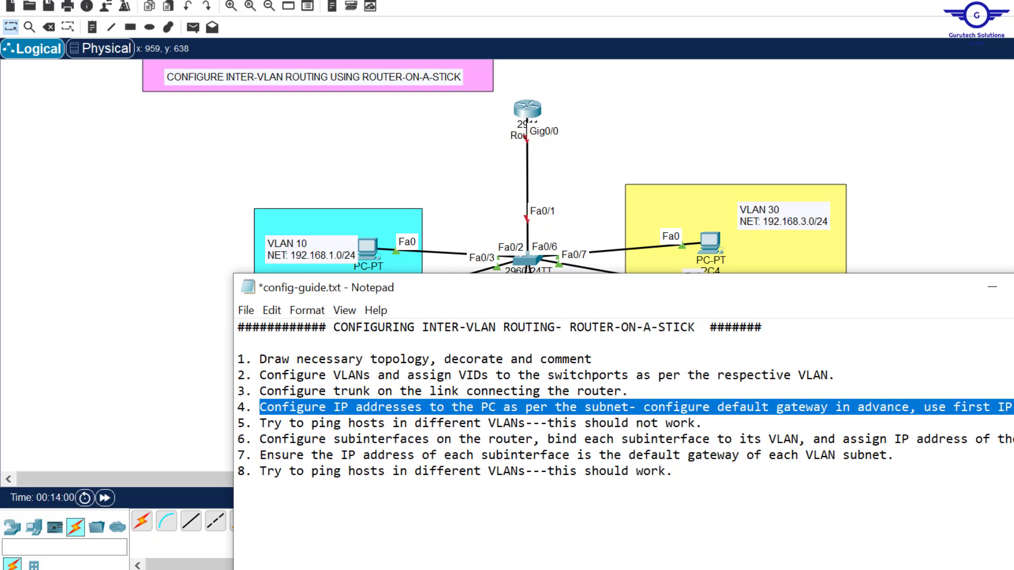
left_click(992, 286)
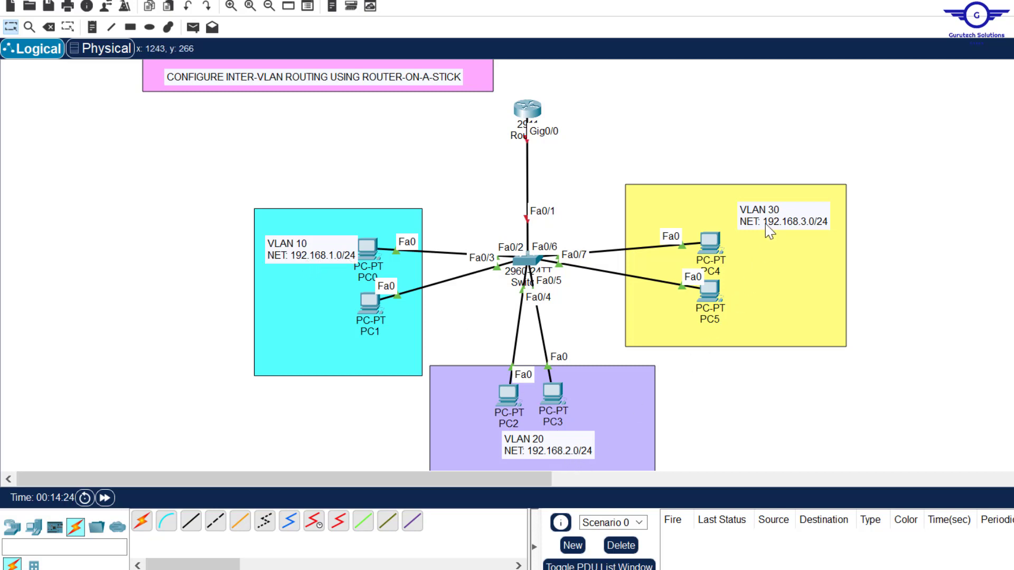
Step: Configure PC0 with static IPv4 address 192.168.1.5, subnet mask 255.255.255.0 and default gateway 192.168.1.1
left_click(368, 257)
left_click(499, 87)
left_click(435, 154)
left_click(572, 184)
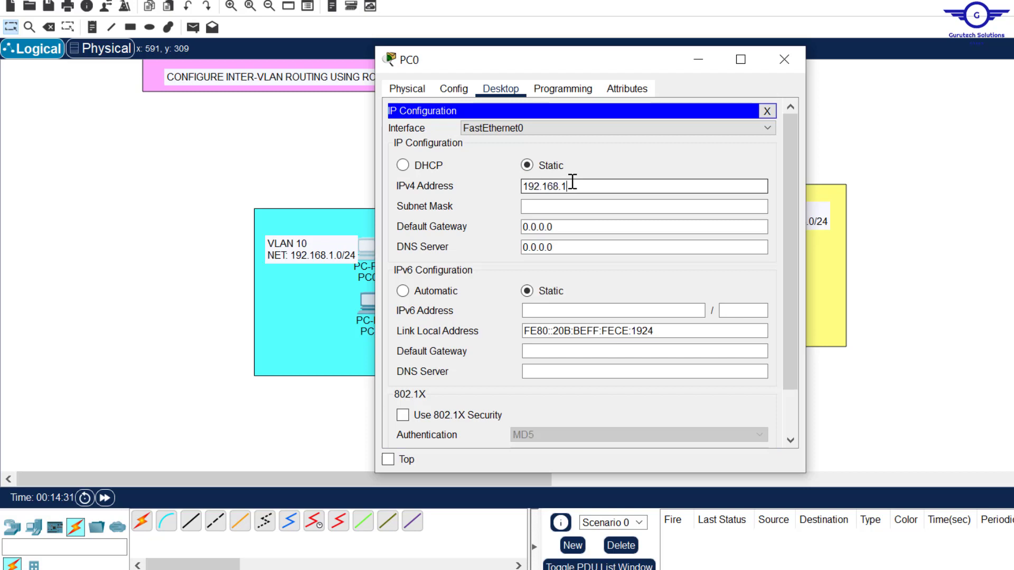
left_click_drag(591, 186, 375, 174)
key("ctrl+c")
left_click(559, 206)
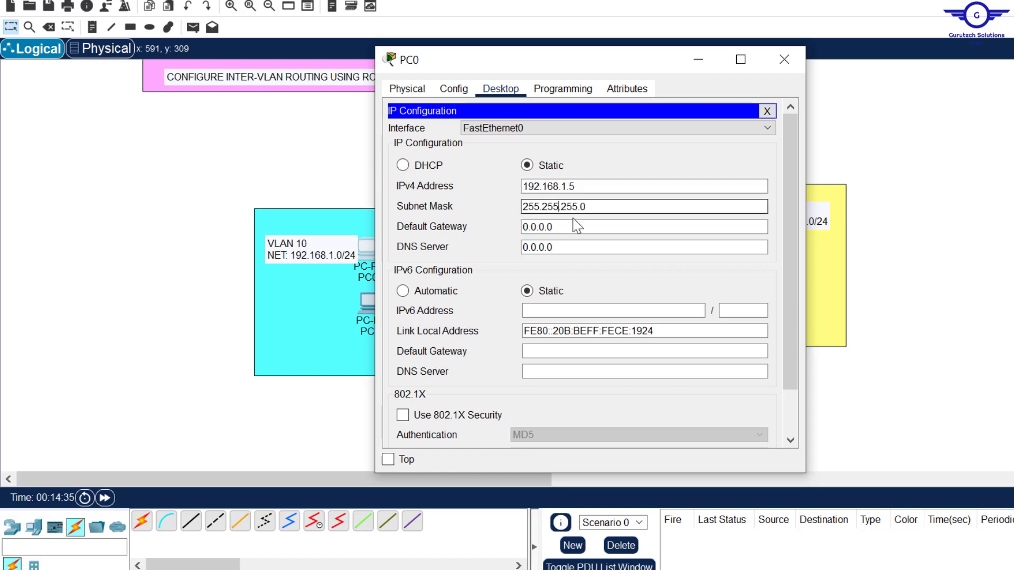
left_click_drag(555, 227, 337, 207)
key("ctrl+v")
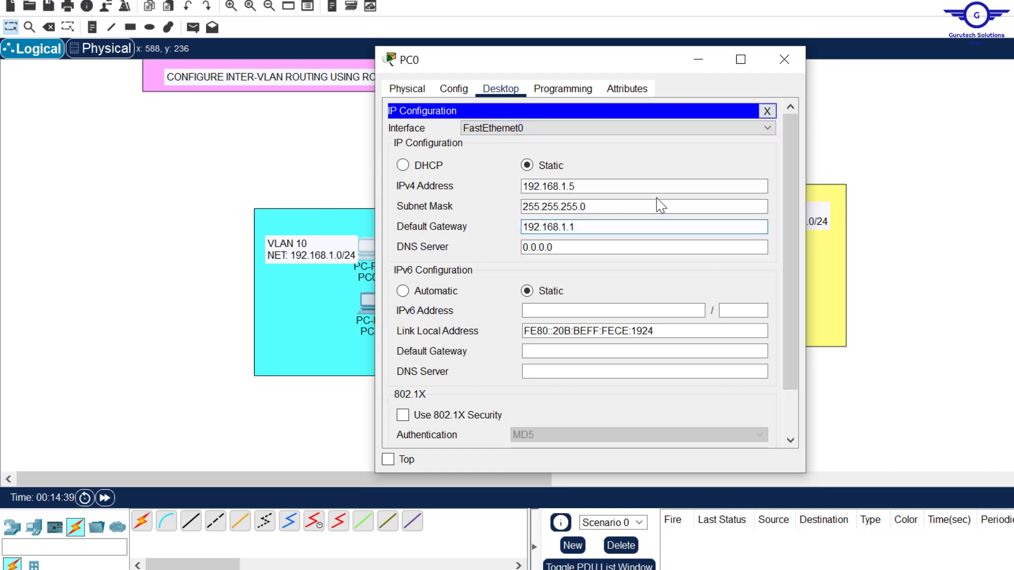
left_click(784, 60)
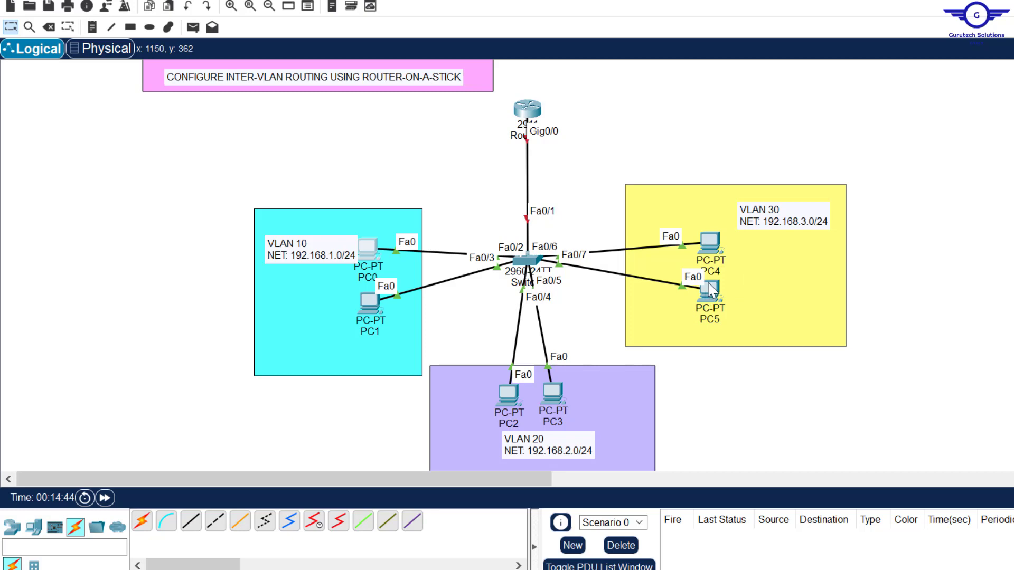
Step: Complete PC1's static IP configuration in VLAN 10 with a subnet mask and default gateway 192.168.1.1
left_click(387, 302)
left_click(656, 206)
left_click(656, 226)
type("192.168.1.1")
left_click(785, 59)
Step: Configure PC2 in VLAN 20 with IPv4 address 192.168.2.2, a subnet mask and default gateway 192.168.2.1
left_click(508, 396)
left_click(501, 89)
left_click(417, 138)
type("192.168.2.2")
left_click(656, 204)
left_click(656, 226)
type("192.168.2.1")
left_click(784, 60)
Step: Configure PC3 in VLAN 20 with IPv4 address 192.168.2.3 and default gateway 192.168.2.1
left_click(454, 88)
left_click(501, 88)
left_click(417, 139)
type("192.168.2.3")
left_click(656, 227)
type("192.168.2.1")
left_click(784, 60)
Step: Configure PC5 in VLAN 30 with IPv4 address 192.168.3.5, a subnet mask and default gateway 192.168.3.1
left_click(428, 140)
type("192.168.53.")
left_click(656, 206)
left_click(656, 226)
type("192.168.3.1")
left_click(785, 60)
Step: Configure PC4 in VLAN 30 with IPv4 address 192.168.3.6, subnet mask 255.255.255.0 and default gateway 192.168.3.1
left_click(430, 135)
type("192.168.3.6")
left_click(572, 206)
key("Tab")
type("192.168.3.5")
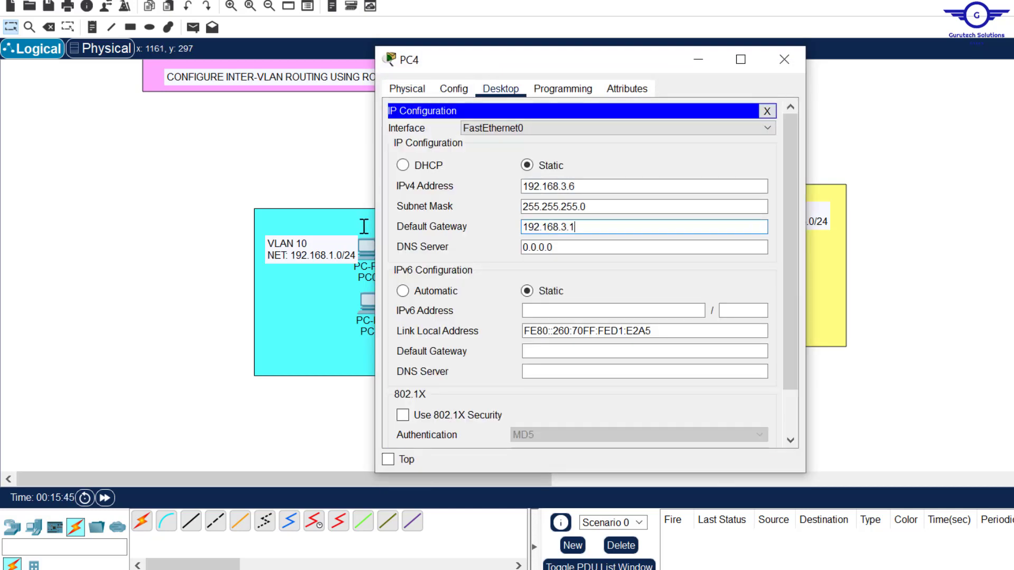
left_click(784, 60)
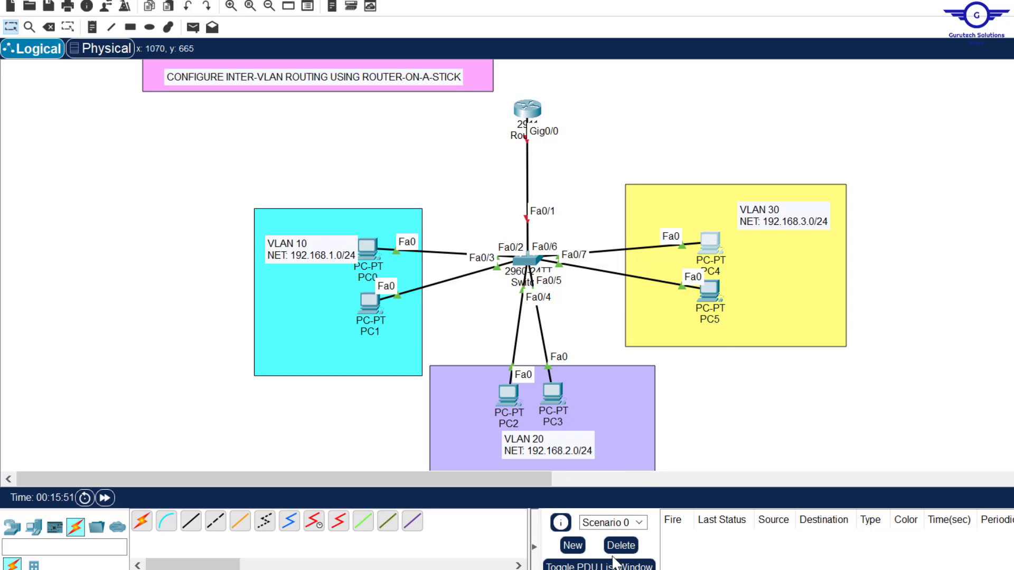
Step: Switch to Notepad, highlight step 5 about pinging hosts in different VLANs, and return to the Packet Tracer topology
key("alt+Tab")
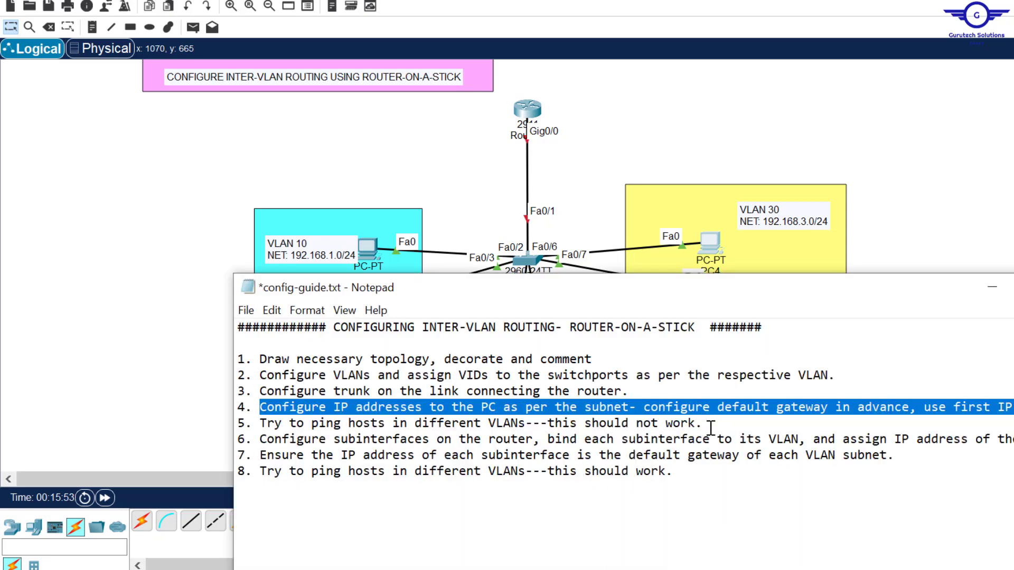
left_click_drag(717, 439, 243, 424)
left_click(243, 422)
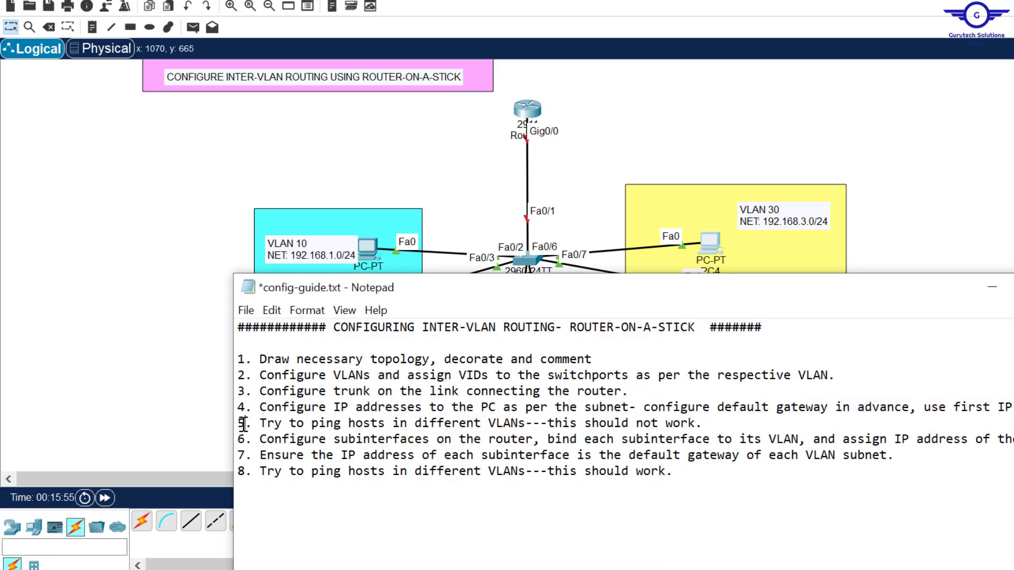
left_click_drag(726, 422, 244, 422)
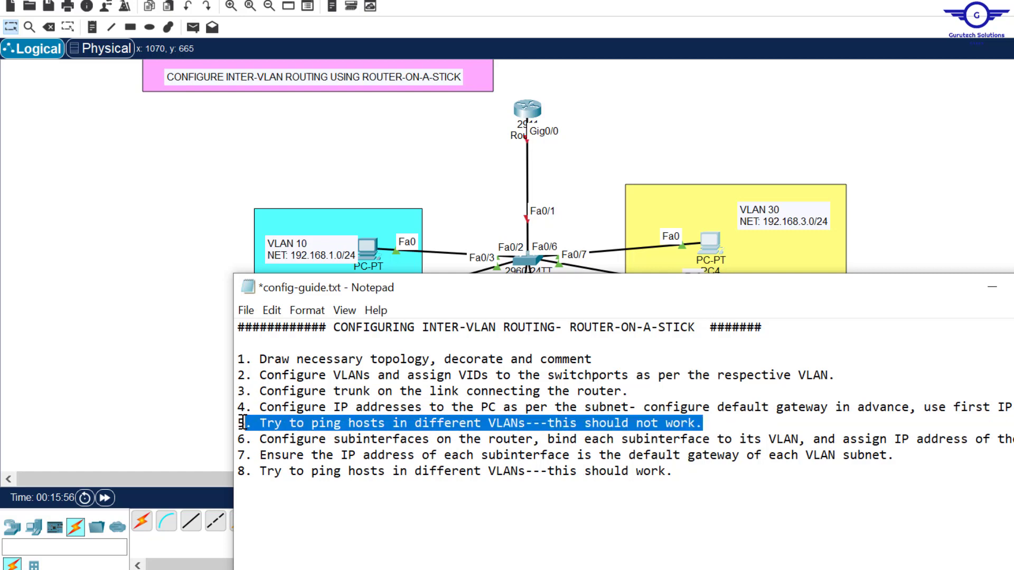
left_click(998, 184)
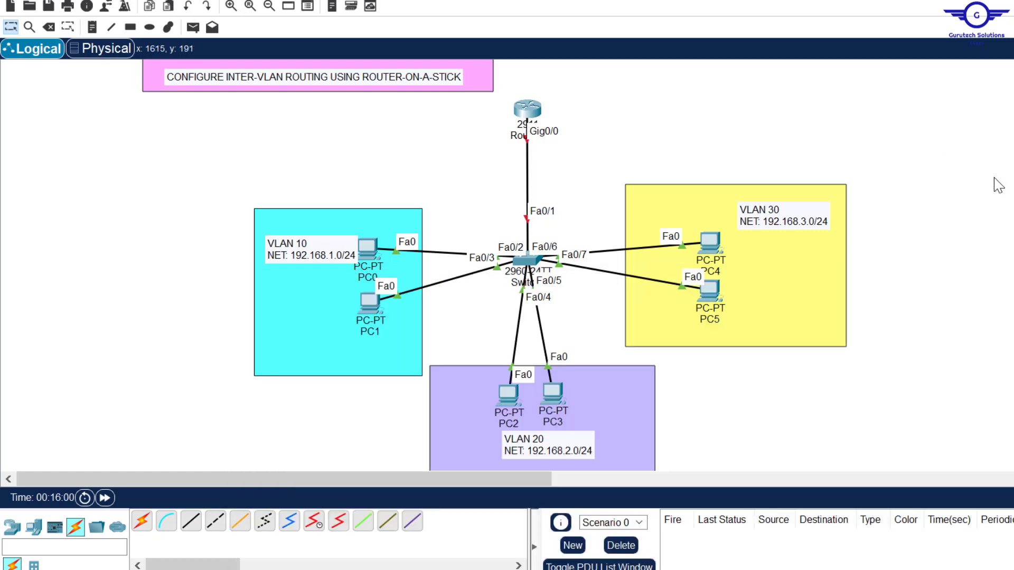
Step: Check PC4's addressing in the topology and ping 192.168.3.5 in VLAN 30 from PC2's Command Prompt
mouse_move(712, 245)
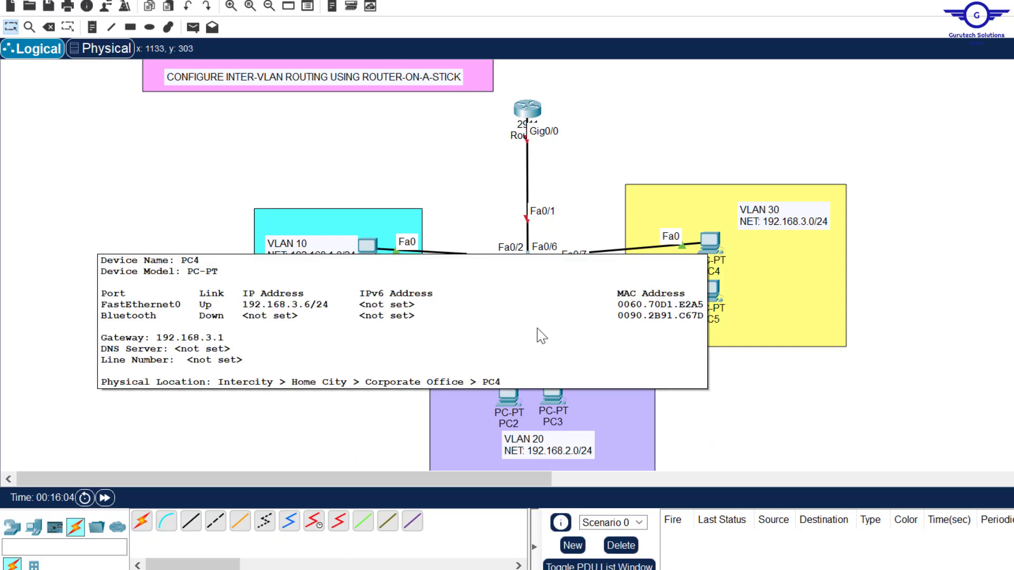
left_click(510, 393)
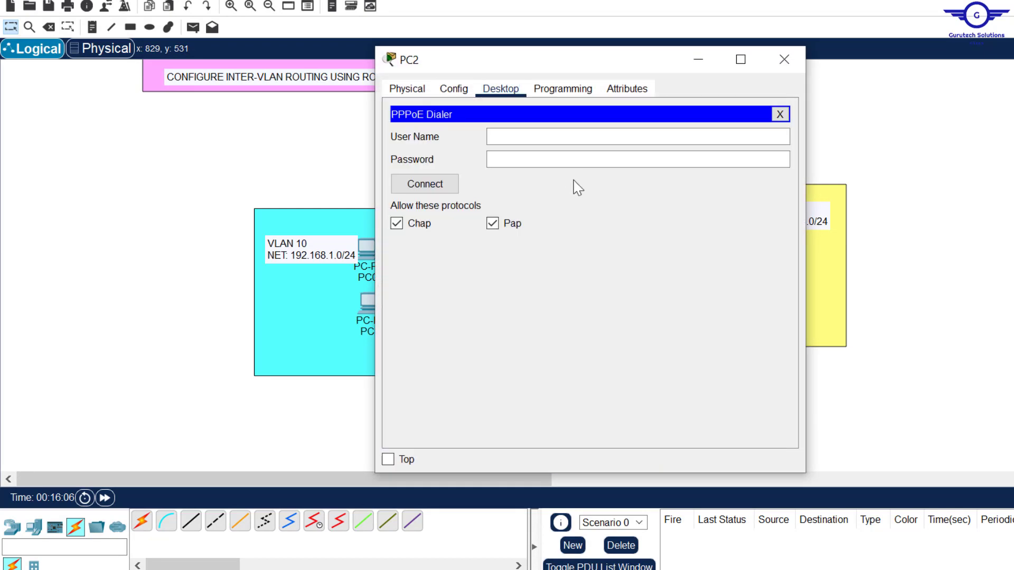
left_click(779, 114)
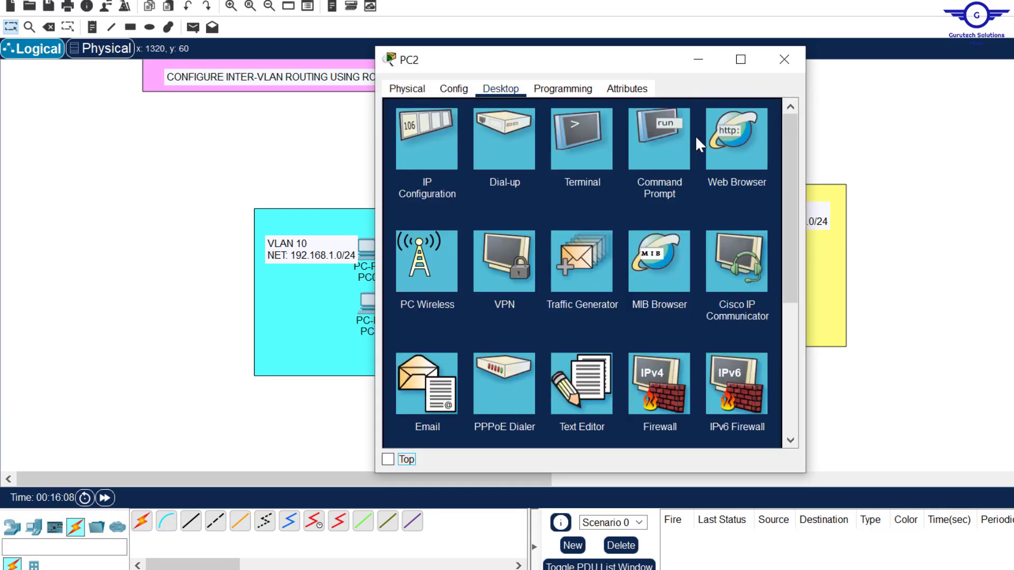
left_click(664, 138)
type("ping")
right_click(553, 189)
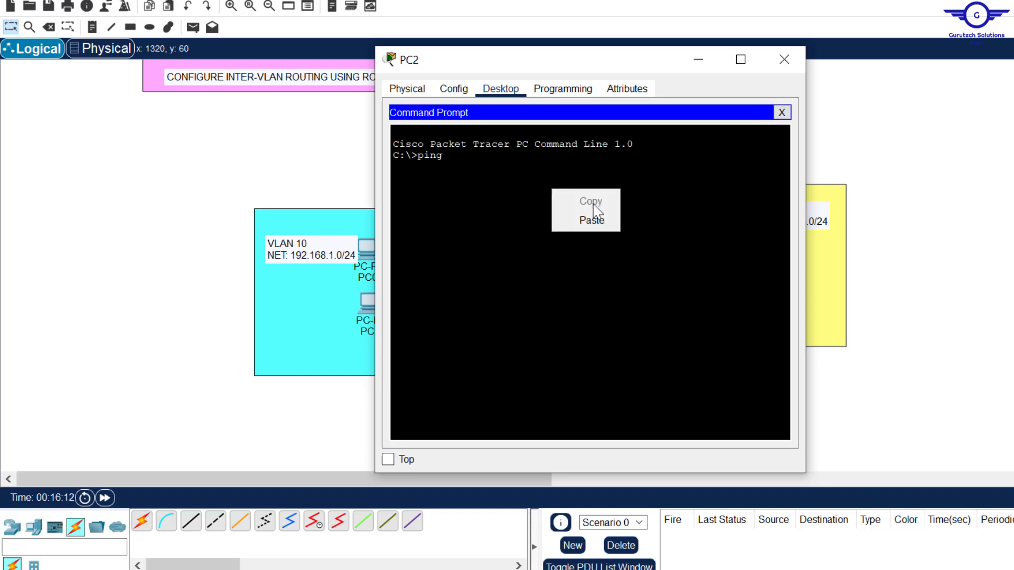
left_click(596, 220)
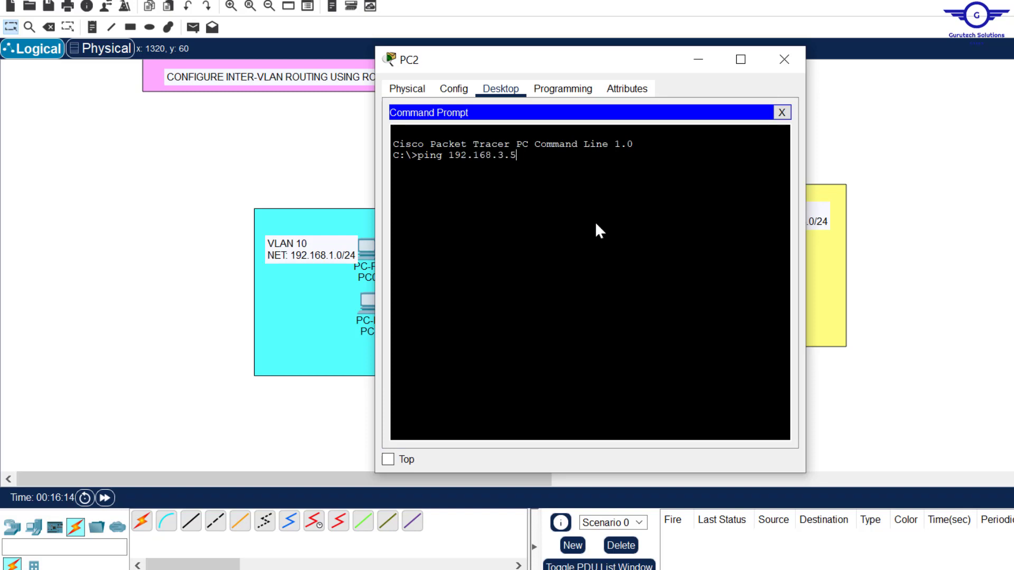
key("Return")
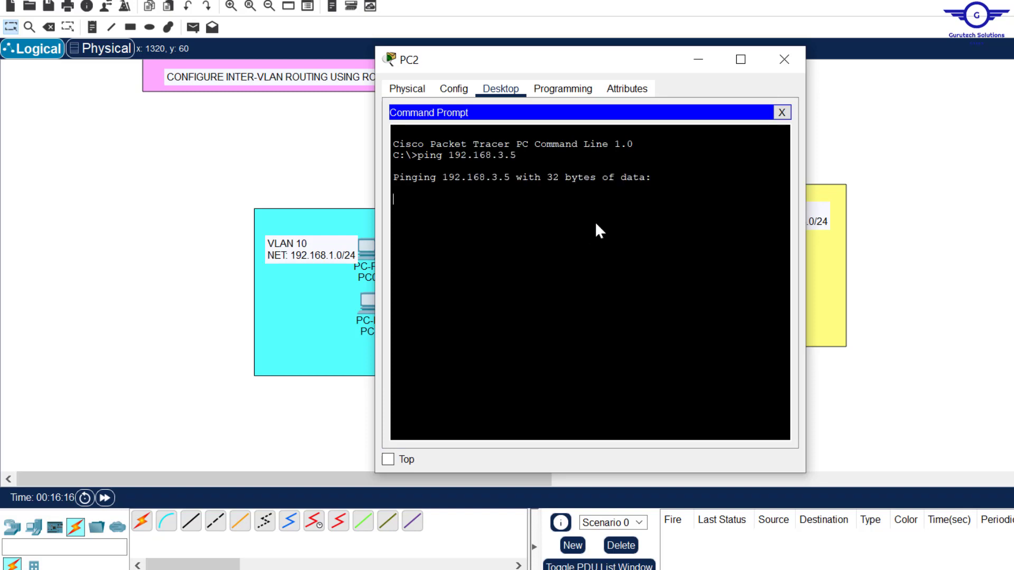
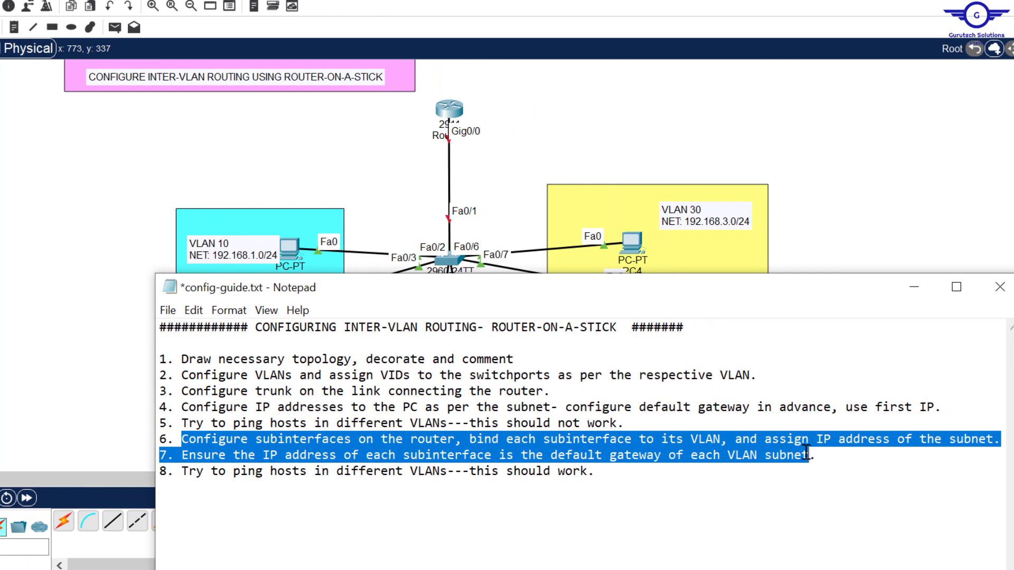
Step: Highlight only step 6 of the guide, about configuring router subinterfaces and binding them to VLANs
left_click(663, 443)
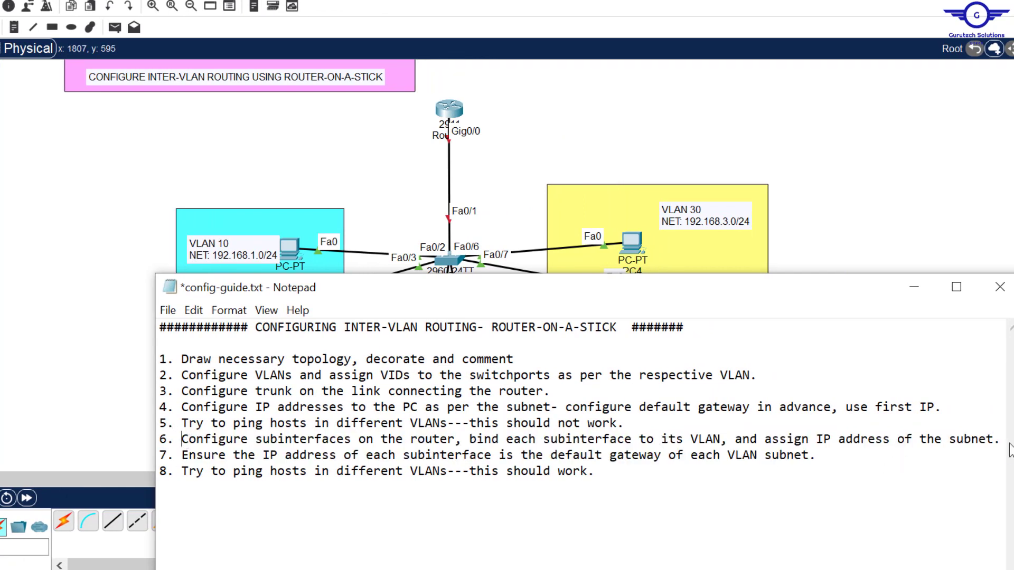
left_click_drag(1000, 441, 175, 438)
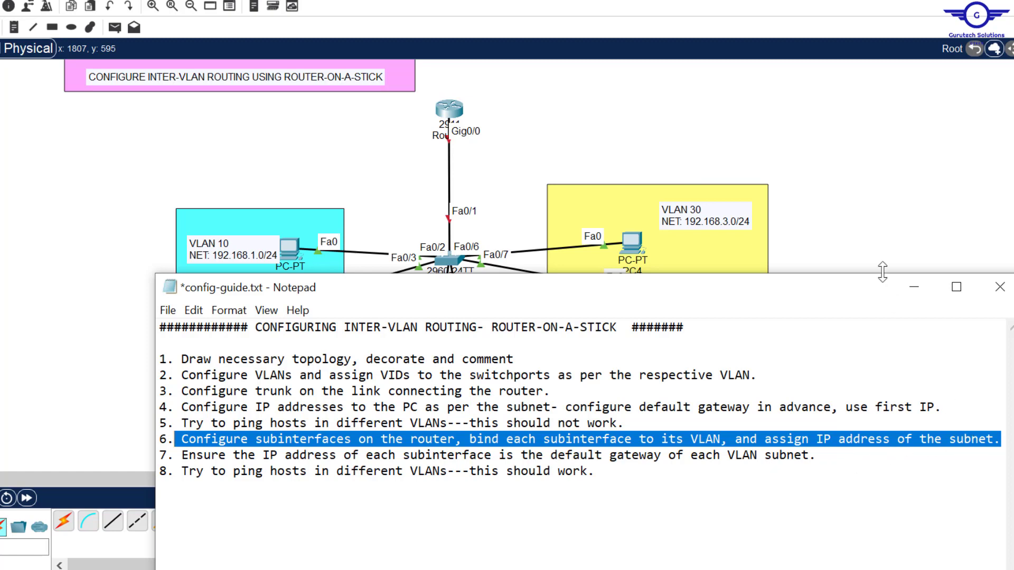
Step: Return to the topology, open Router0's command line and decline the initial configuration dialog
left_click(907, 163)
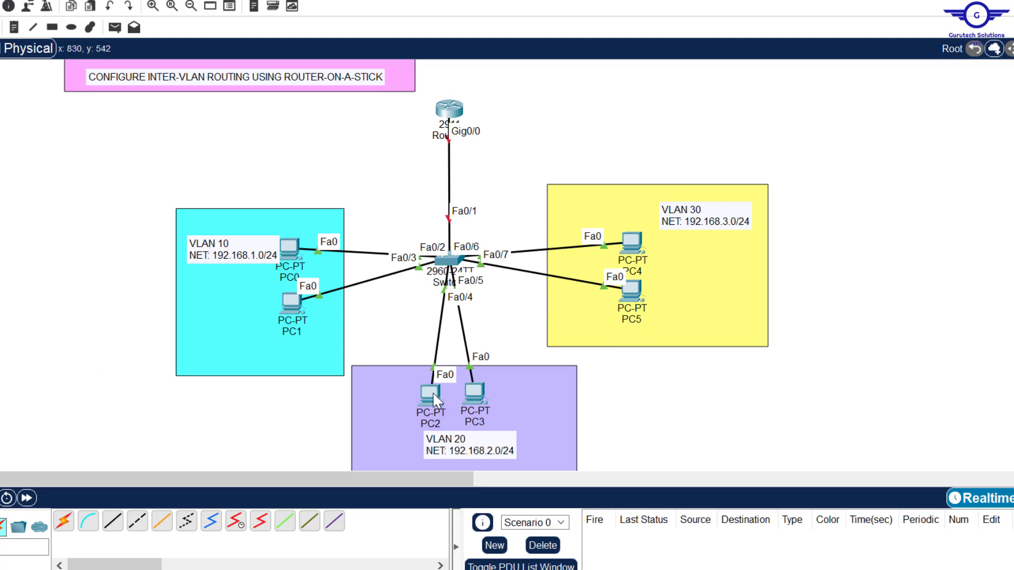
mouse_move(433, 391)
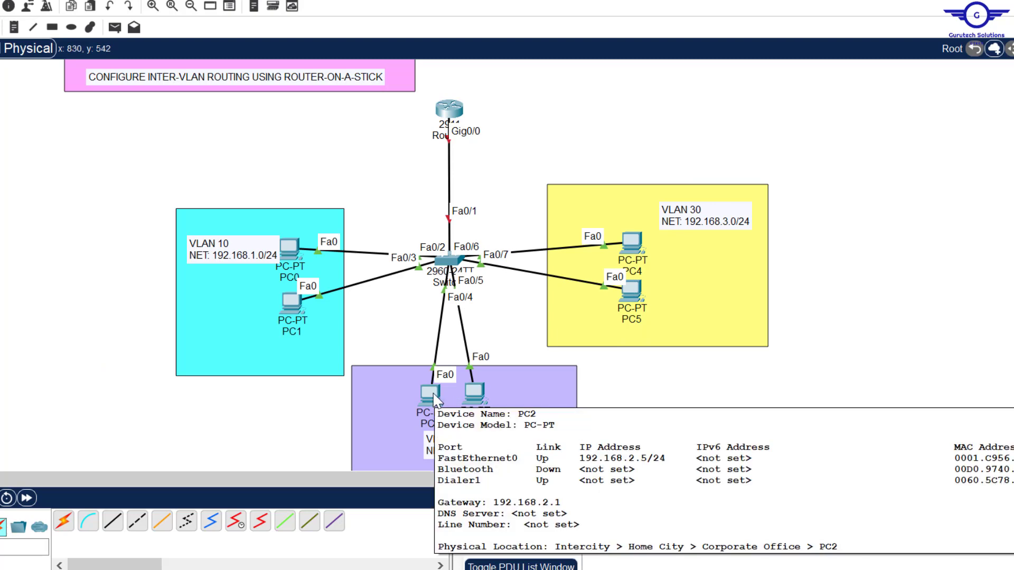
left_click(456, 111)
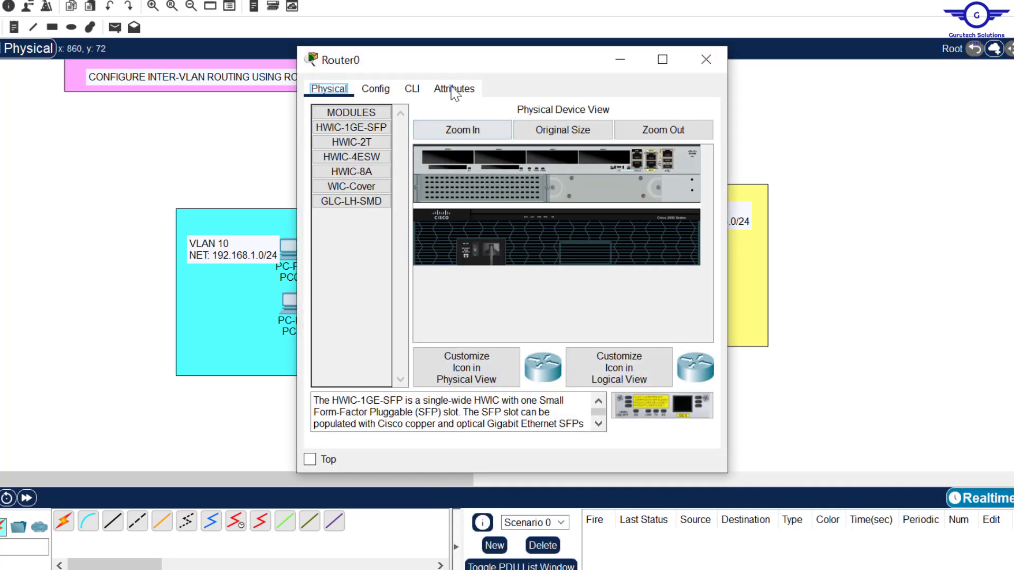
left_click(413, 90)
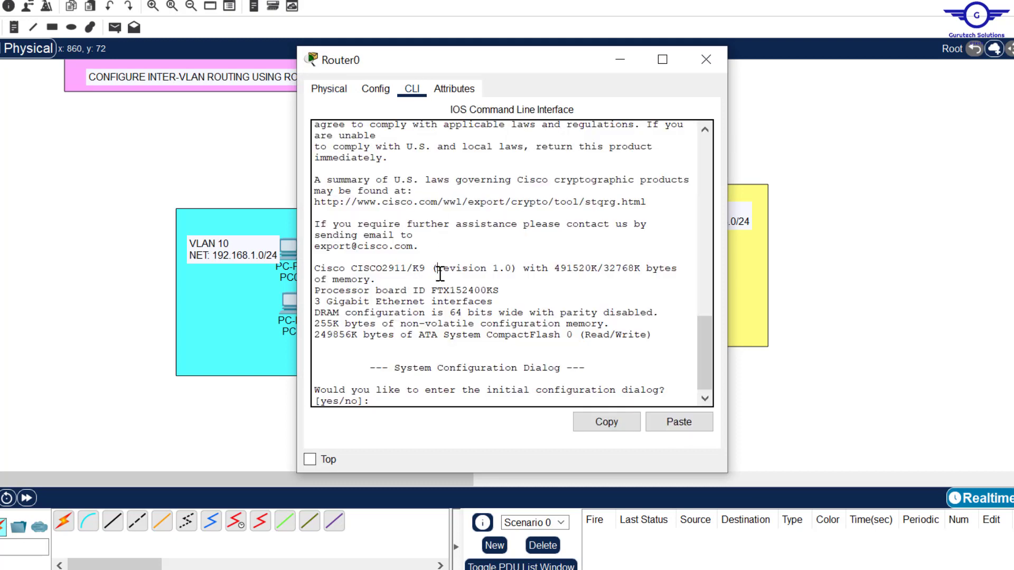
key("Return")
key("Return")
type("no")
key("Return")
key("Return")
key("Return")
key("Return")
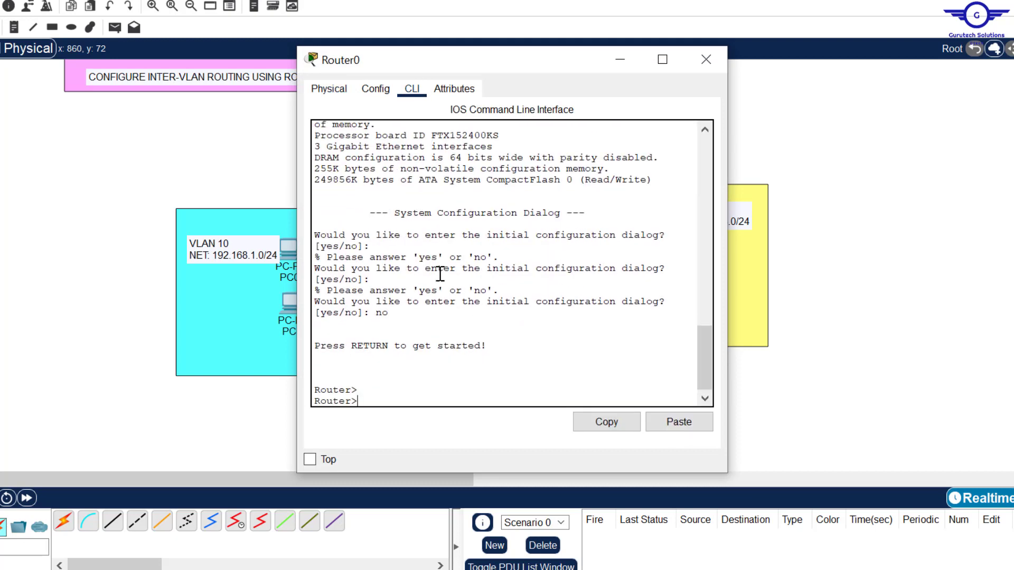
Step: Enter privileged mode and then global configuration mode on Router0 with en and conf t
type("en")
key("Return")
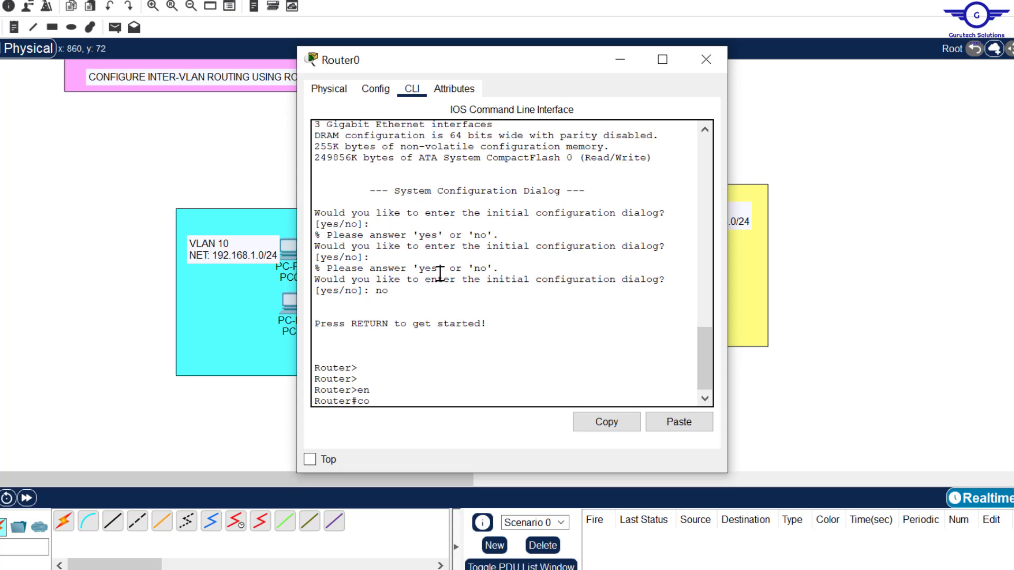
type("conf t")
key("Return")
key("Return")
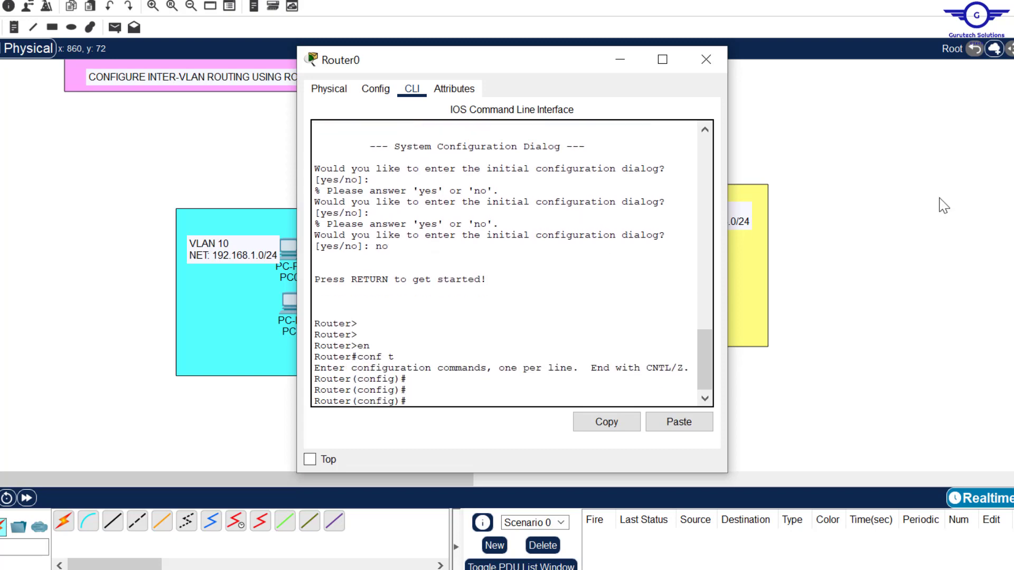
Step: Check which router port connects to the switch and enable interface gig0/0 with no shut
left_click(601, 168)
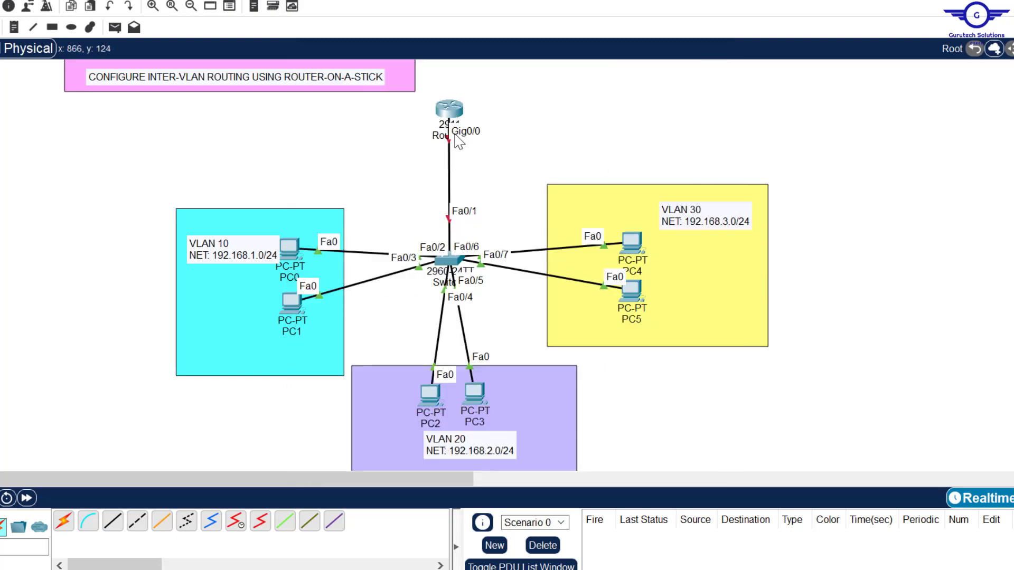
left_click(450, 109)
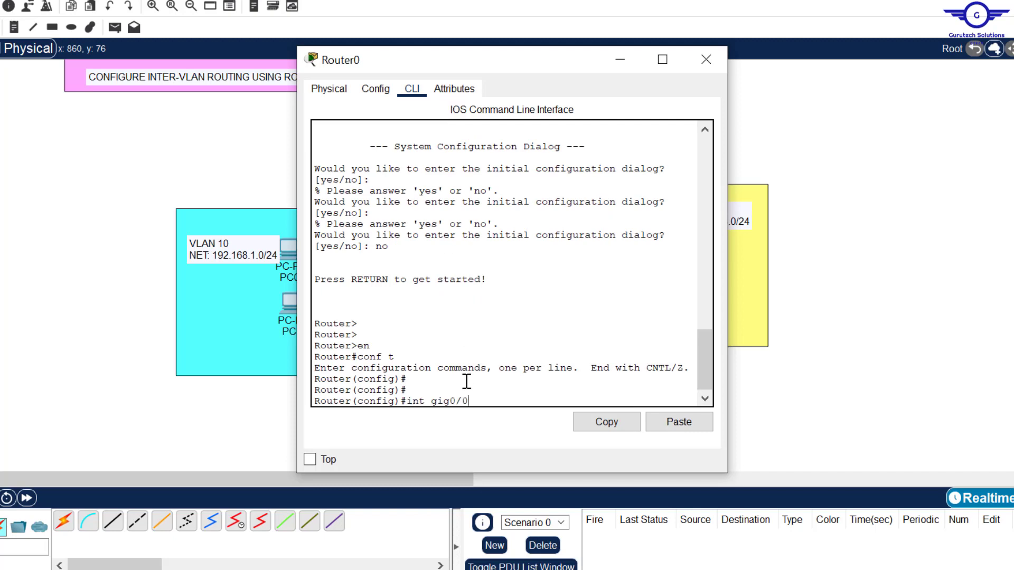
key("Return")
key("Return")
type("no shu")
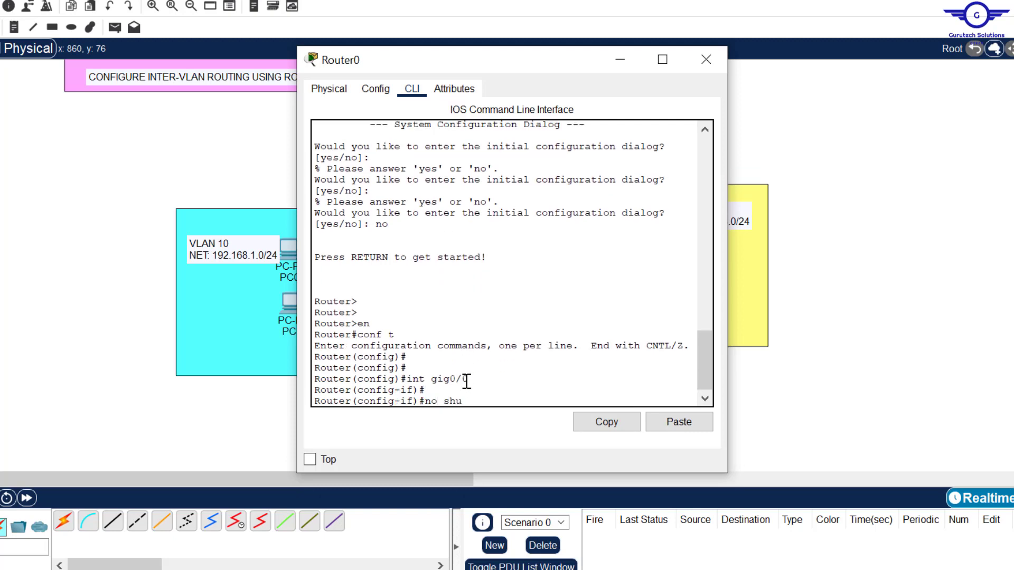
type("t")
key("Return")
key("Return")
key("Return")
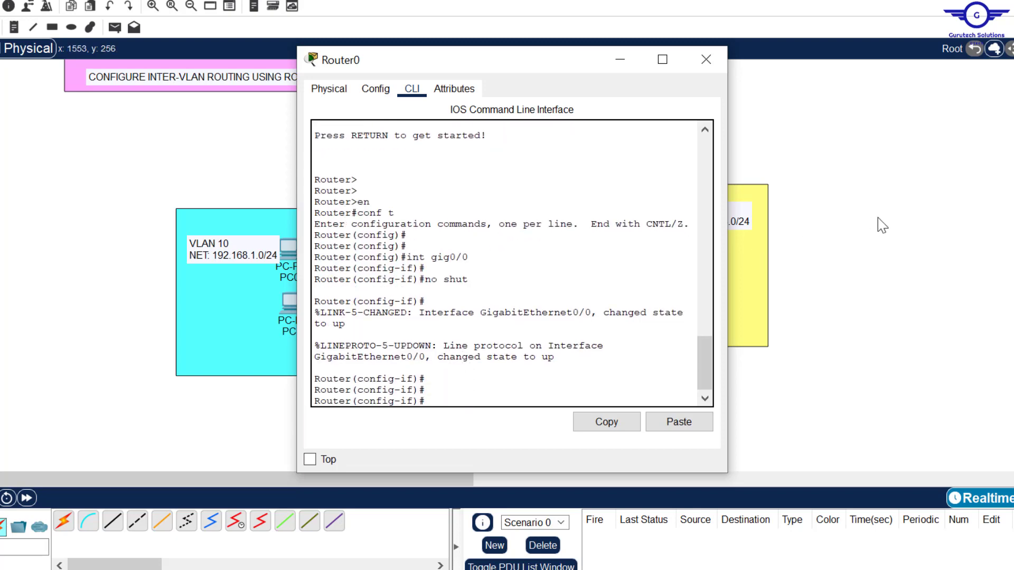
Step: Check the router link in the topology and exit gig0/0 to global configuration mode on Router0
left_click(878, 224)
left_click(455, 112)
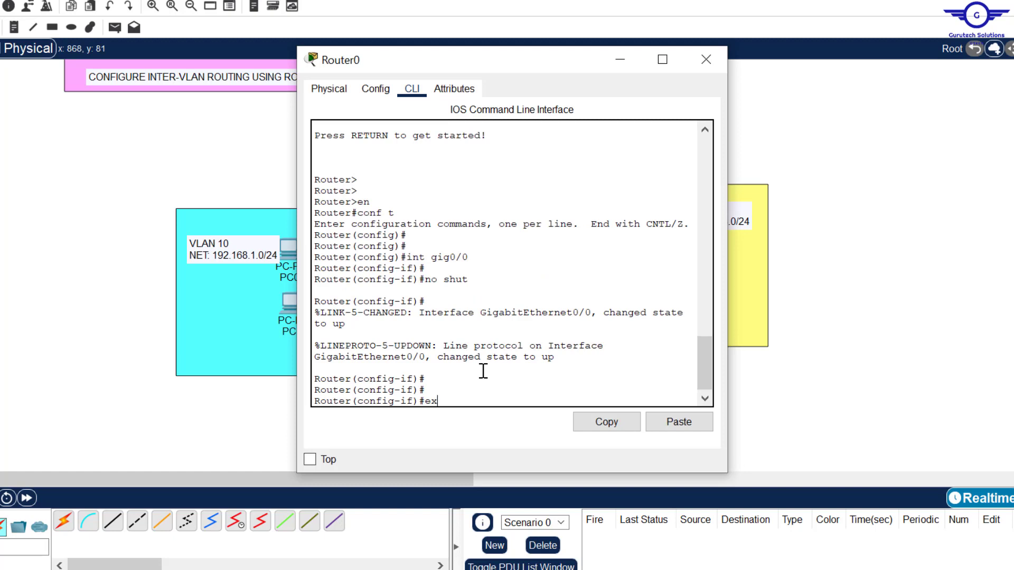
type("ex")
key("Return")
key("Return")
key("Return")
key("Return")
Step: Create subinterface gig0/0.10 on Router0 for VLAN 10
key("Up")
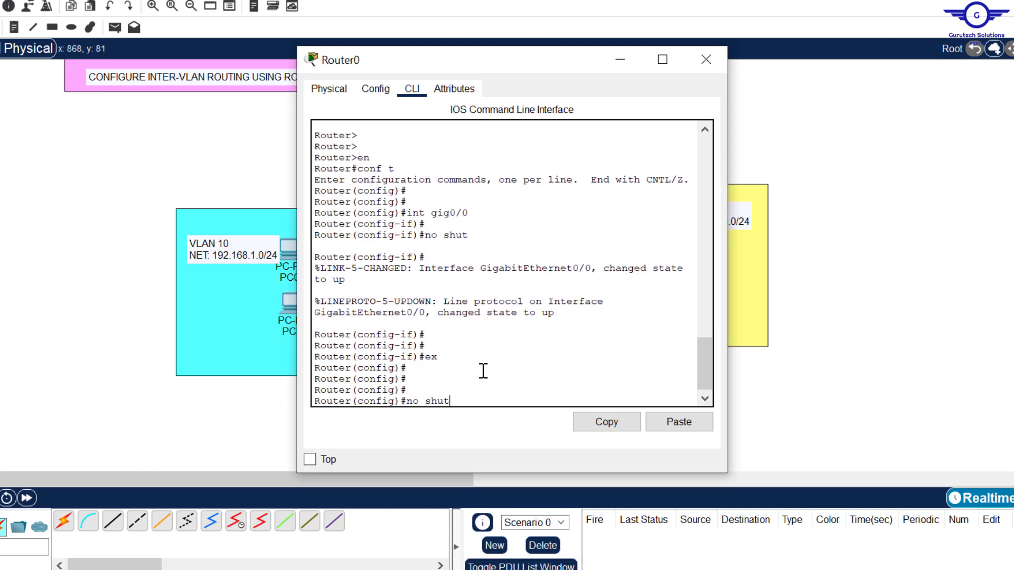
key("Up")
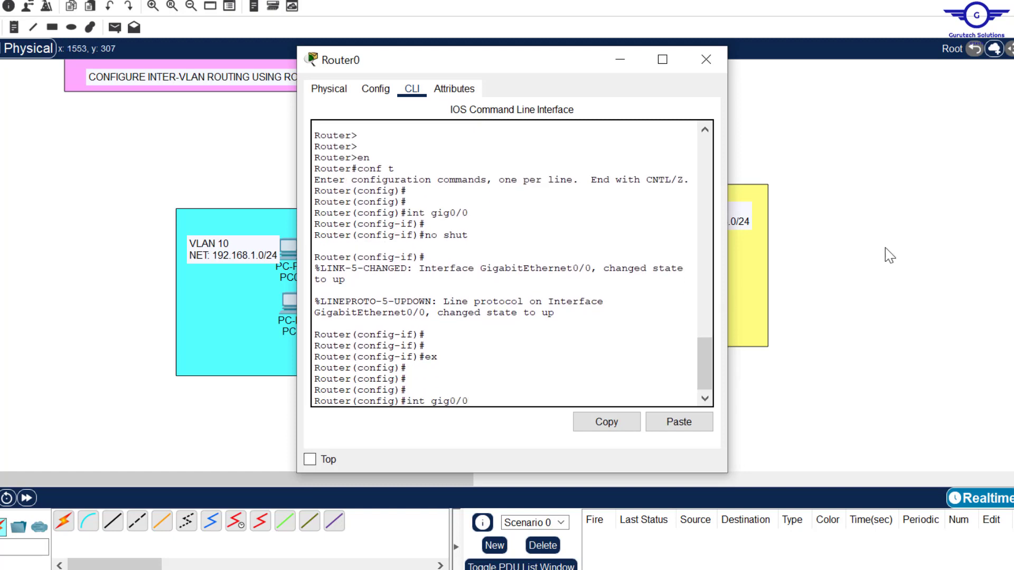
left_click(886, 249)
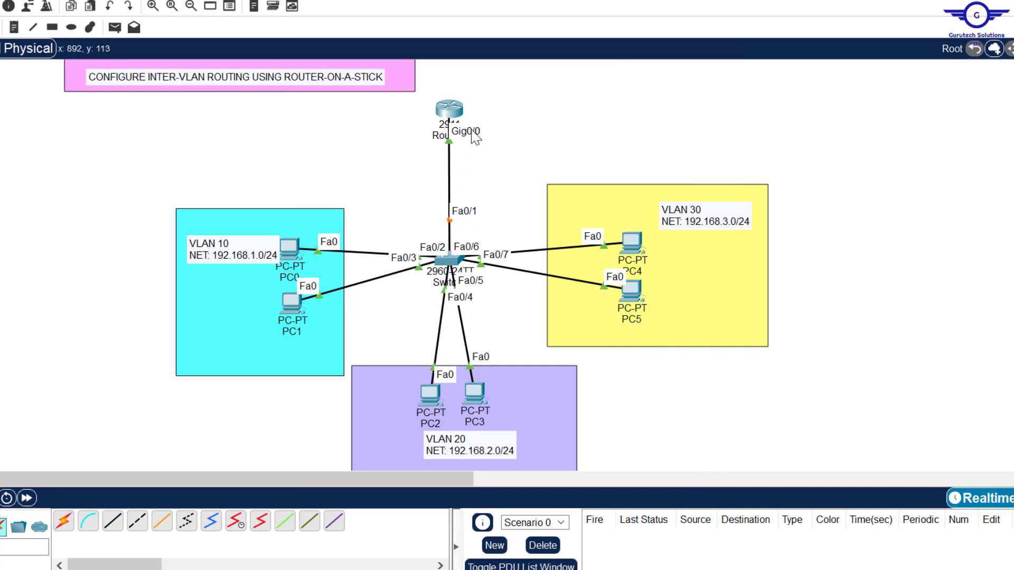
left_click(454, 113)
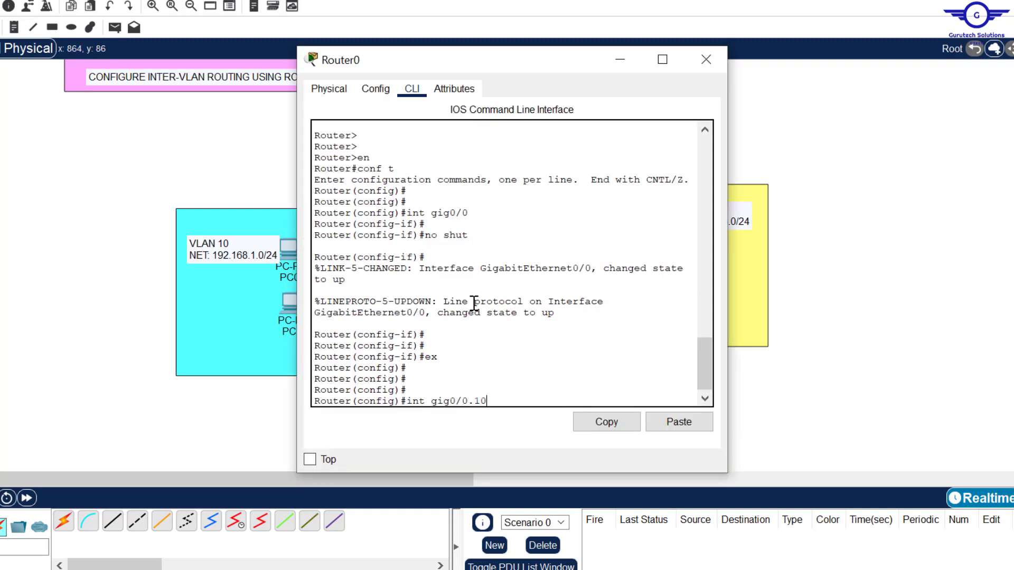
key("Return")
key("Return")
key("Return")
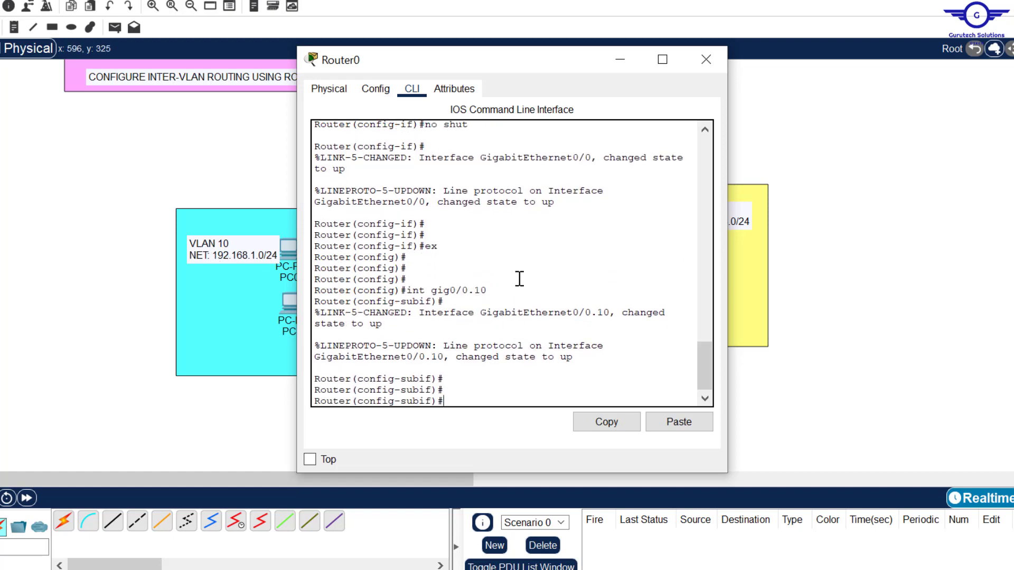
Step: Bind subinterface gig0/0.10 to VLAN 10 with encapsulation dot1Q 10
type("enc")
key("Tab")
type("d")
key("Tab")
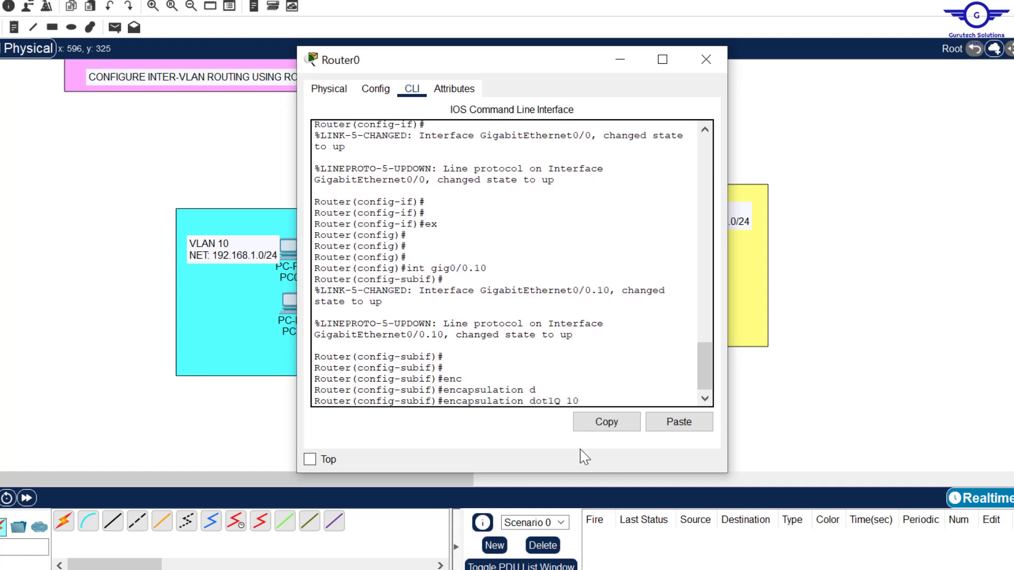
left_click_drag(585, 402, 570, 406)
key("Return")
key("Return")
key("Return")
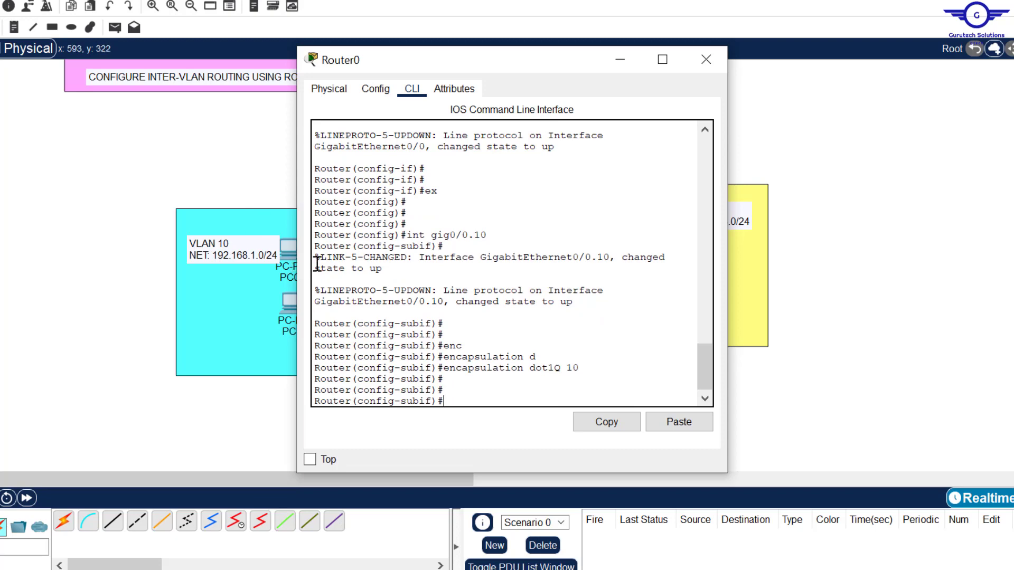
Step: Check PC0's gateway, assign 192.168.1.1 with mask 255.255.255.0 to gig0/0.10, and exit the subinterface
left_click(198, 149)
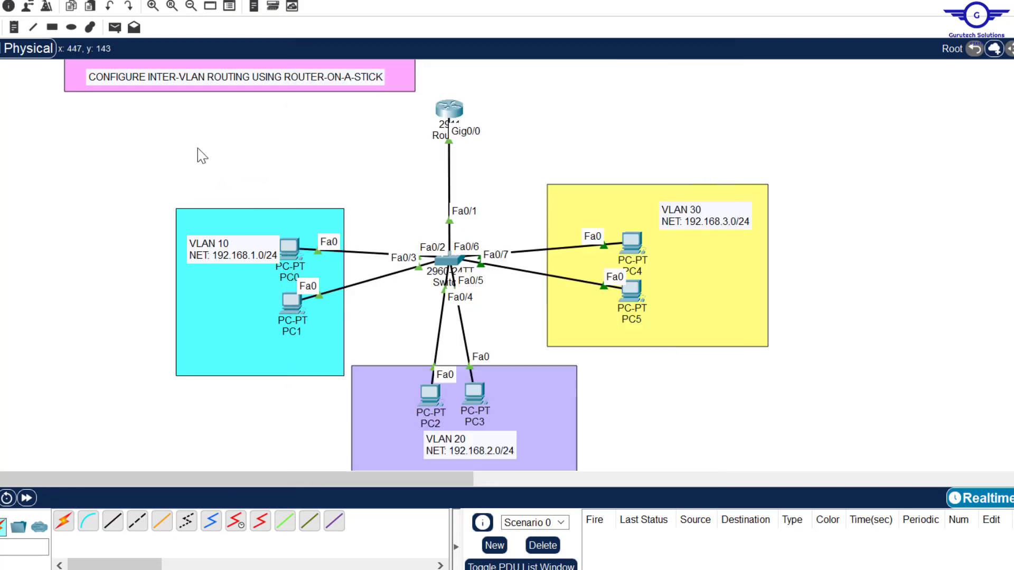
mouse_move(294, 252)
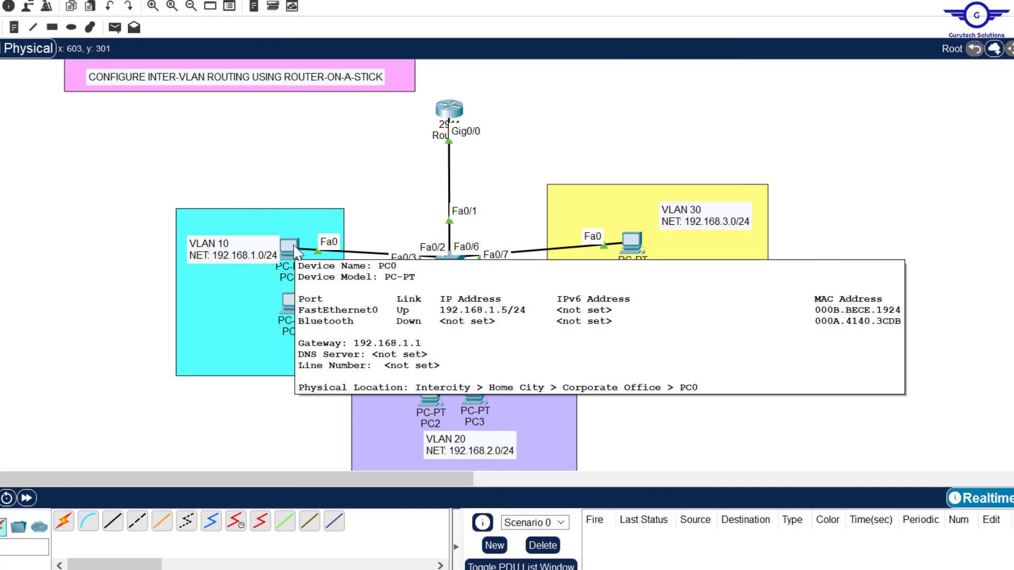
left_click(457, 113)
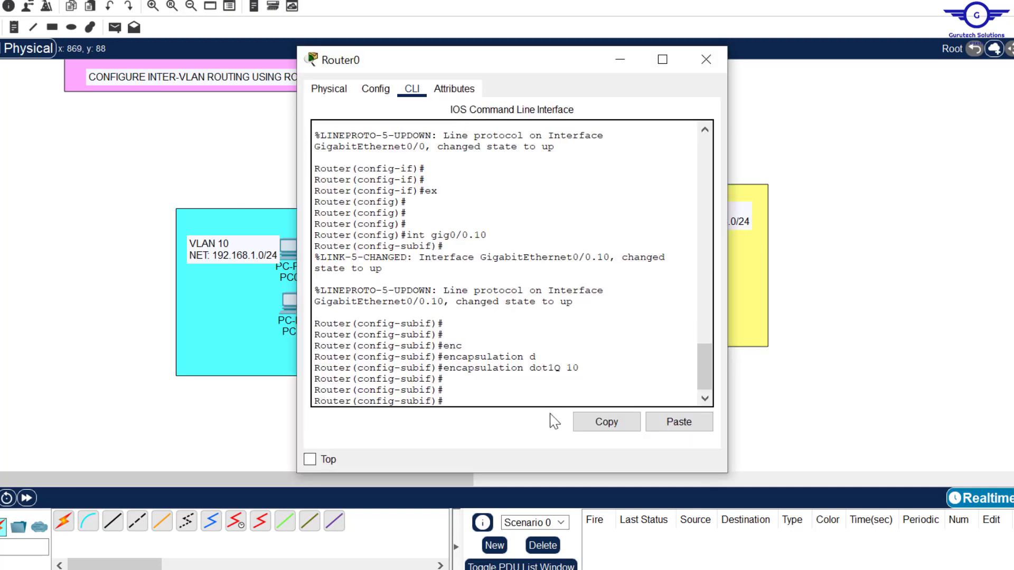
type("d")
key("Tab")
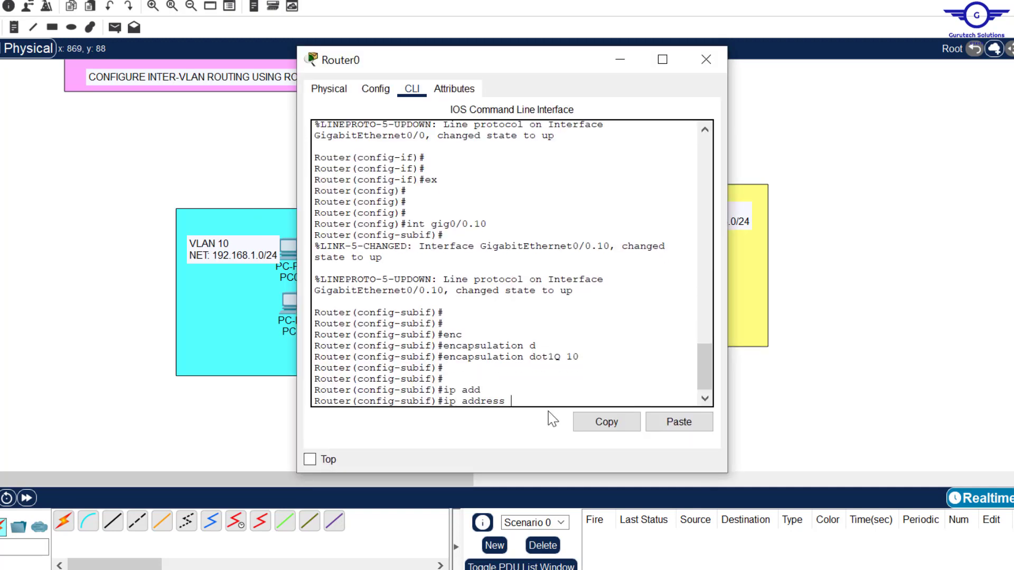
type("192.168.1.1")
key("Return")
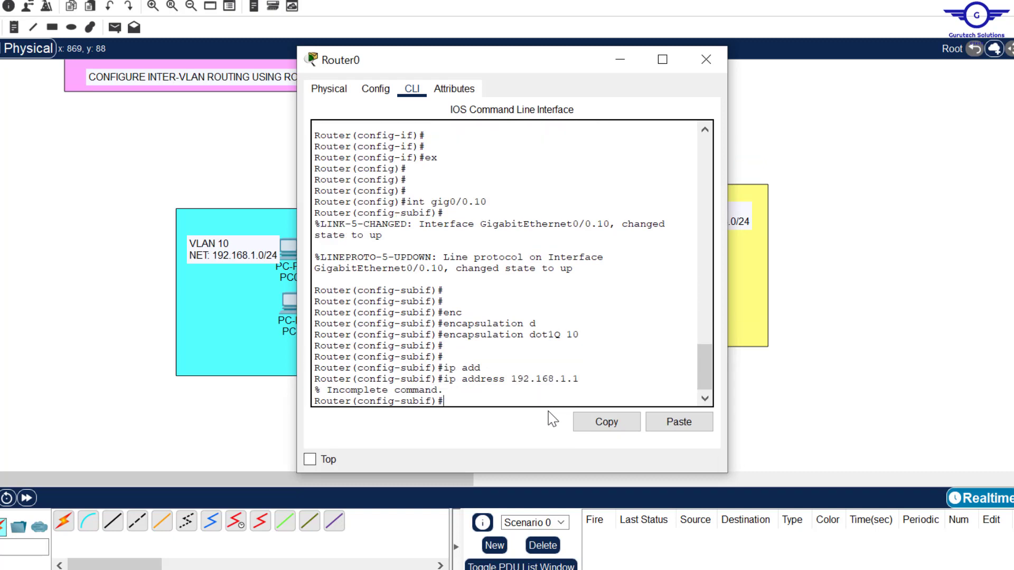
key("Up")
type("25")
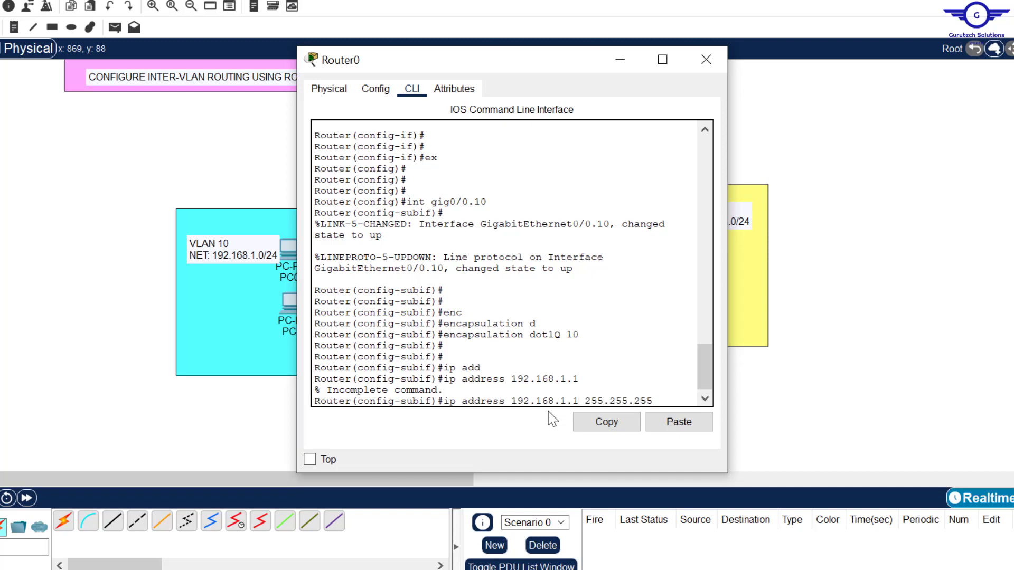
key("Return")
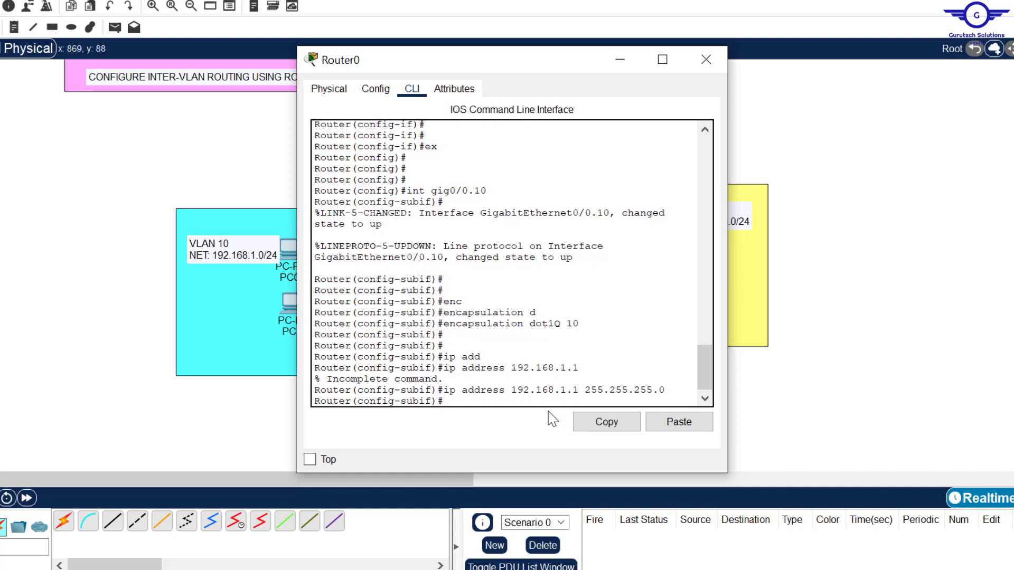
type("ex")
key("Return")
key("Return")
key("Return")
key("Return")
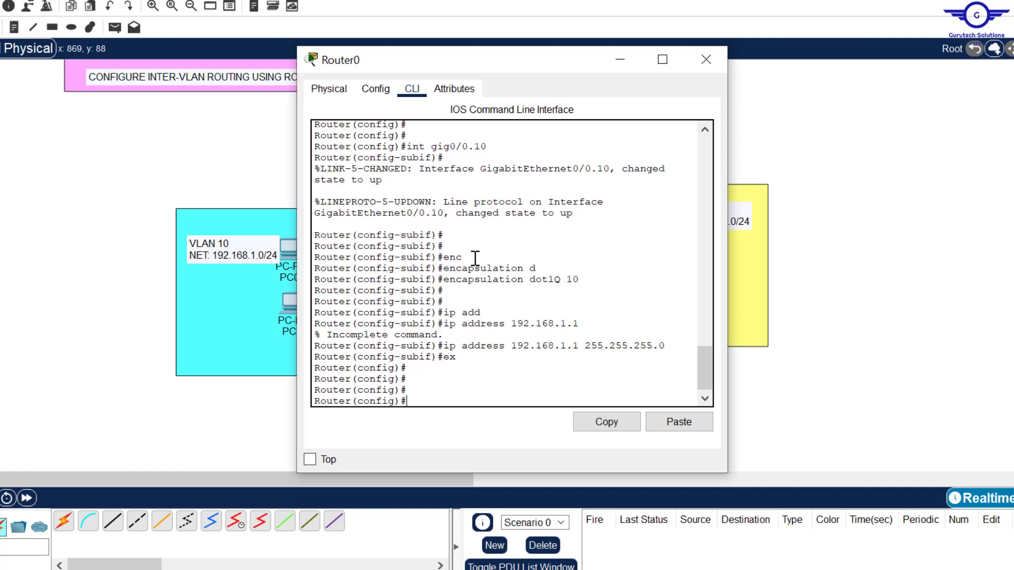
Step: Create subinterface gig0/0.20 on Router0 for VLAN 20
key("Up")
key("Up")
key("Up")
key("Up")
key("Up")
key("Return")
key("Return")
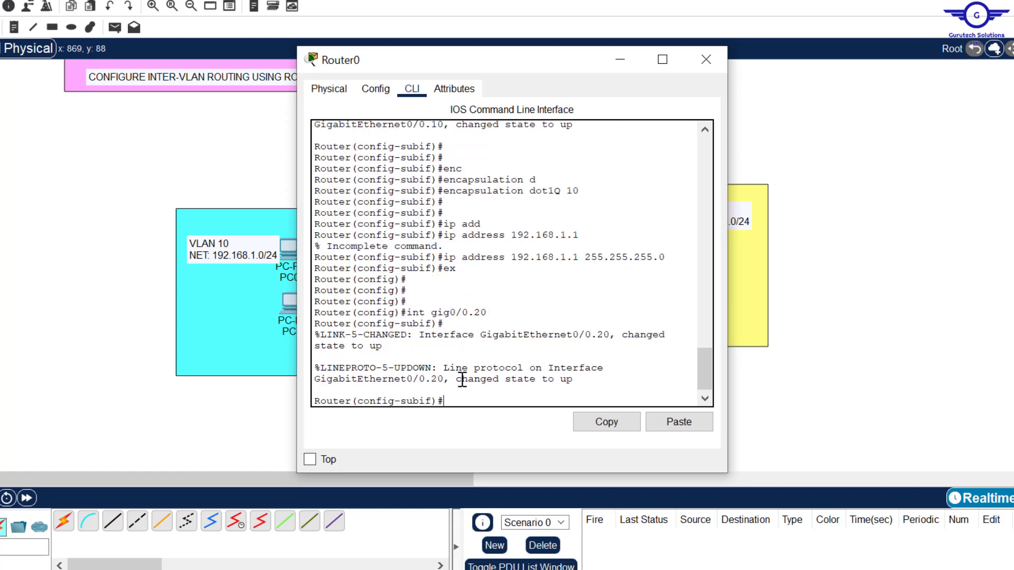
key("Return")
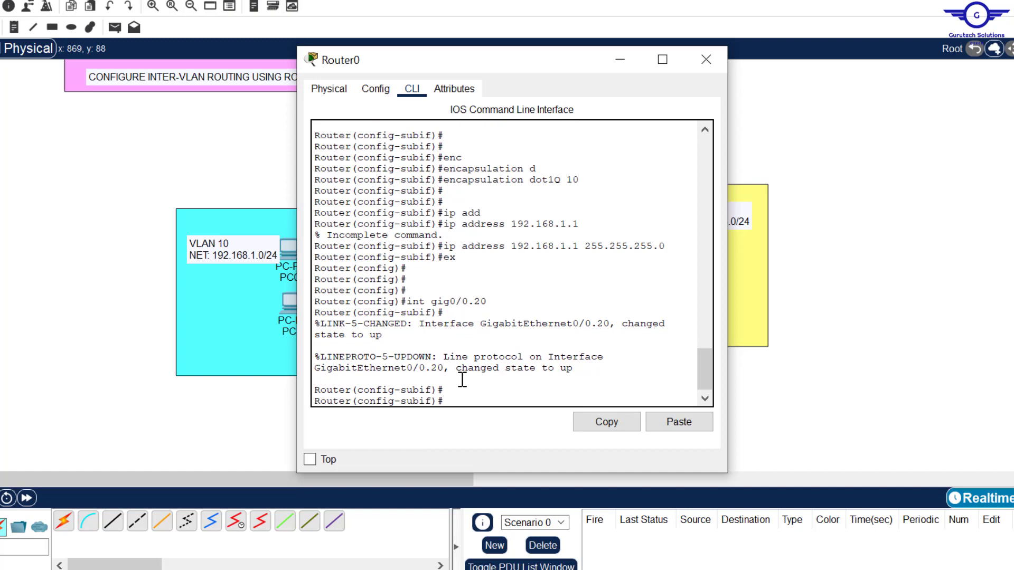
Step: Bind subinterface gig0/0.20 to VLAN 20 with encapsulation dot1Q 20
key("Up")
key("Up")
key("Up")
key("Up")
key("Up")
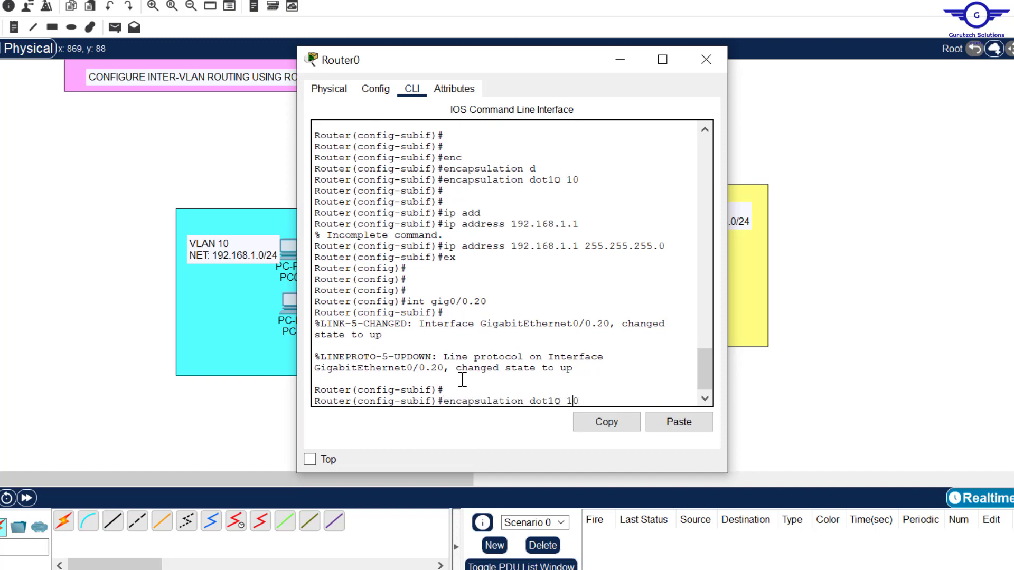
key("Return")
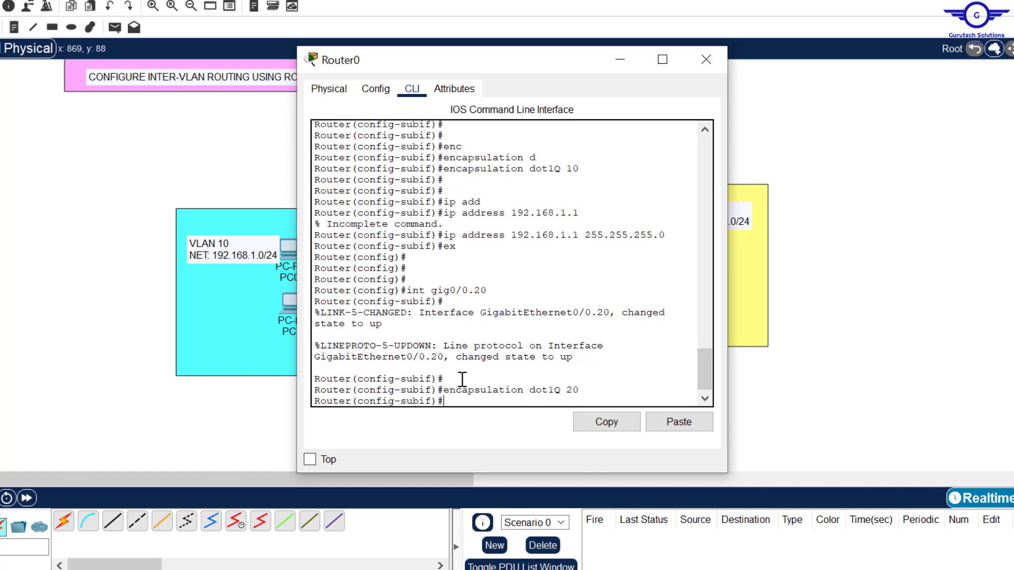
key("Return")
Step: Assign IP address 192.168.2.1 with mask 255.255.255.0 to gig0/0.20 and exit to global configuration mode
key("Up")
key("Up")
key("Up")
key("Up")
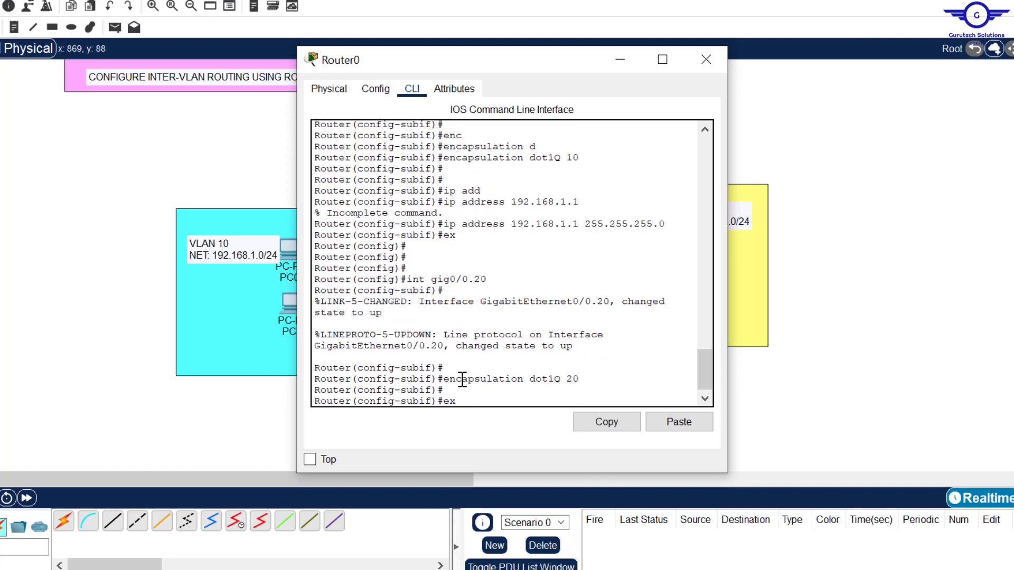
left_click(864, 368)
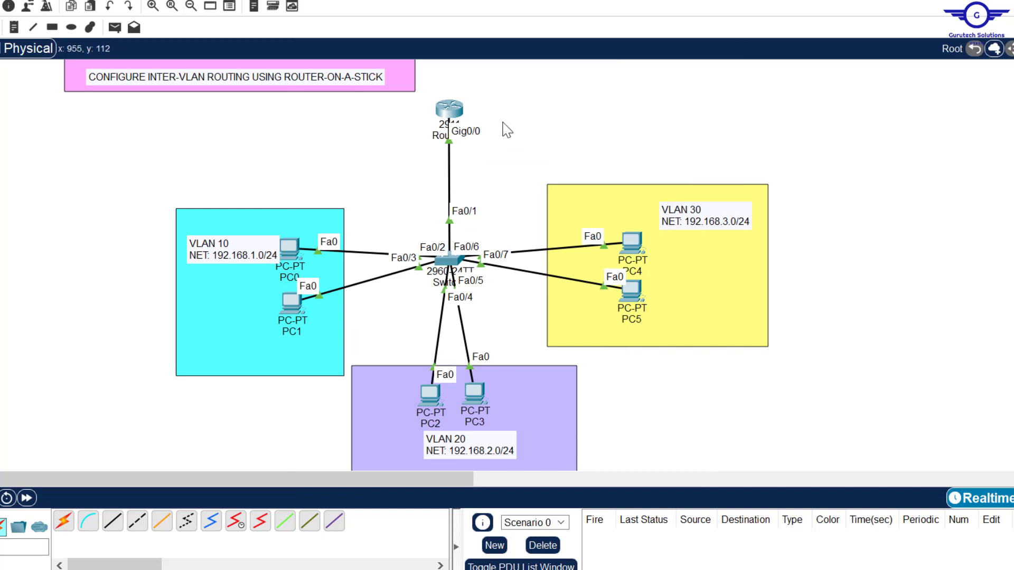
left_click(449, 110)
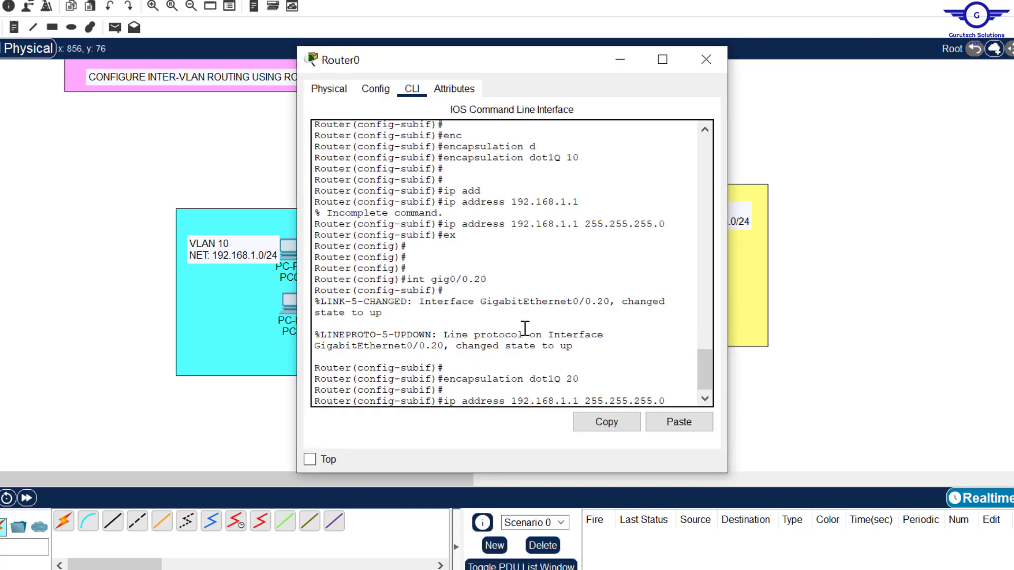
key("Left")
key("Left")
key("Left")
key("Left")
key("Left")
key("Left")
key("Left")
key("Left")
key("Left")
key("Left")
key("Left")
key("Left")
key("Left")
key("Left")
key("Left")
key("Left")
key("BackSpace")
type("2")
key("Return")
key("Return")
key("Return")
type("ex")
key("Return")
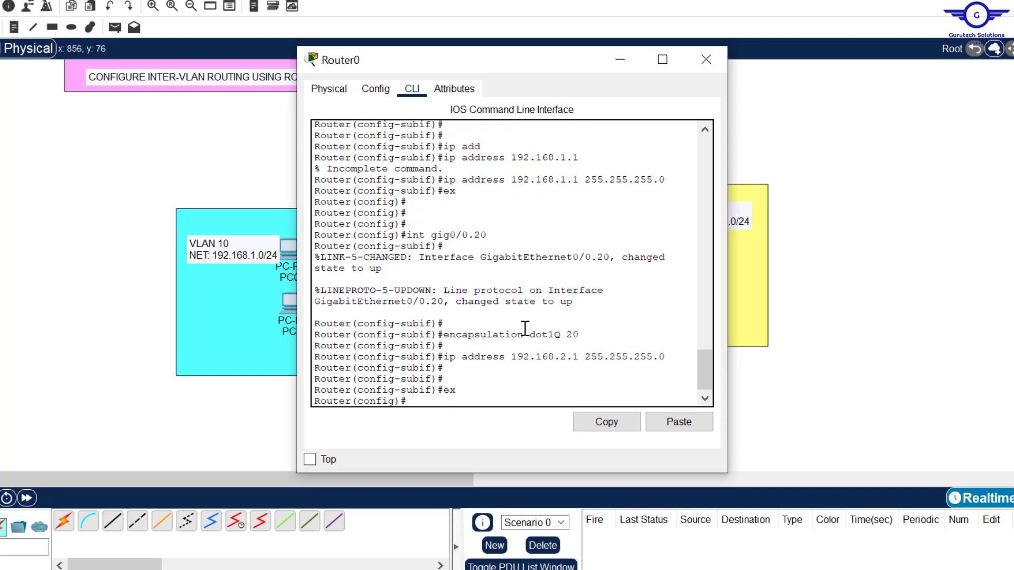
Step: Create subinterface gig0/0.30 on Router0 for VLAN 30
key("Return")
key("Return")
left_click_drag(561, 64, 353, 72)
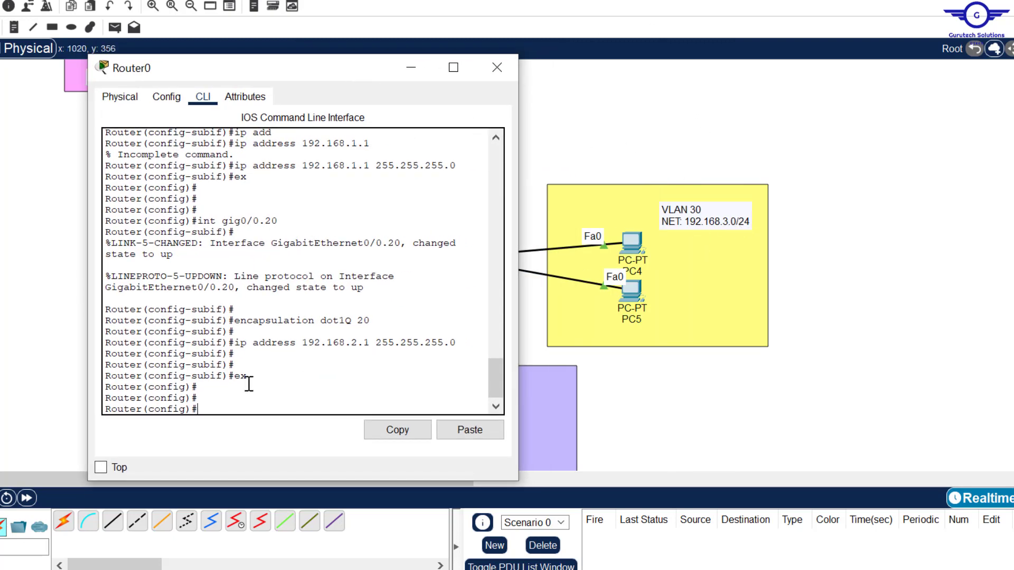
key("Up")
key("Up")
key("Up")
key("Return")
Step: Bind subinterface gig0/0.30 to VLAN 30 with encapsulation dot1Q 30
key("Up")
key("Up")
key("Up")
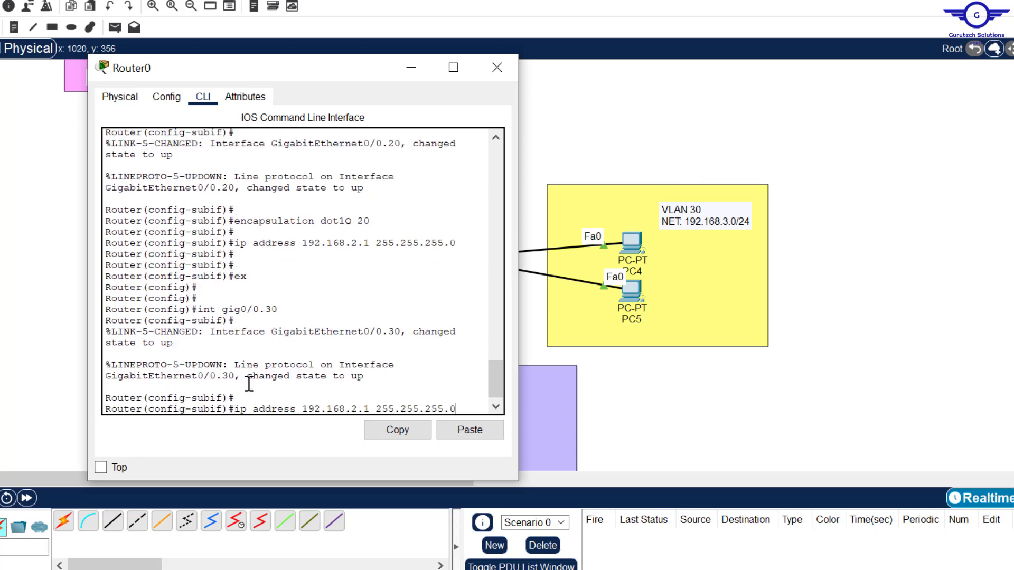
key("Up")
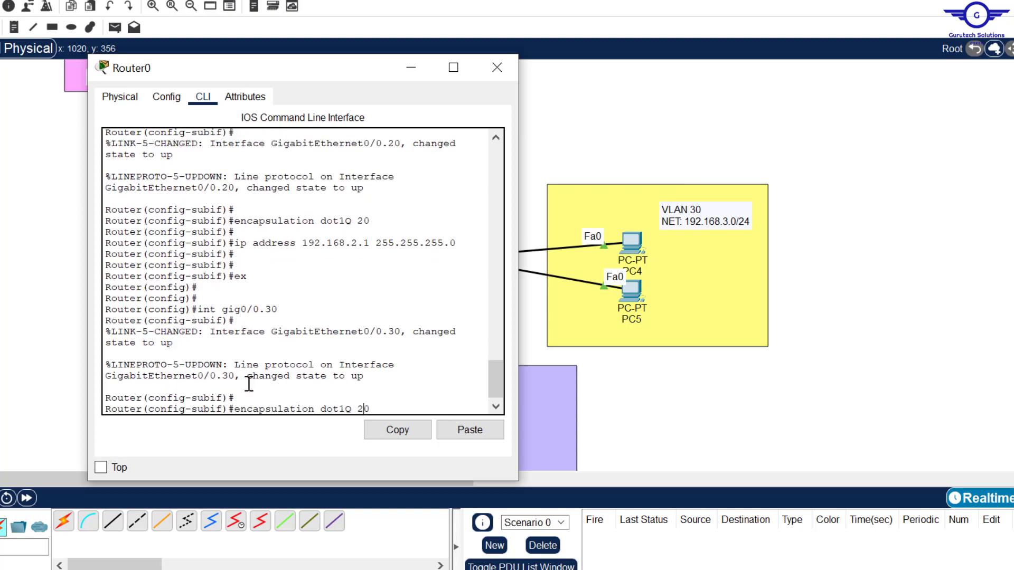
key("Return")
key("Return")
key("Return")
key("Return")
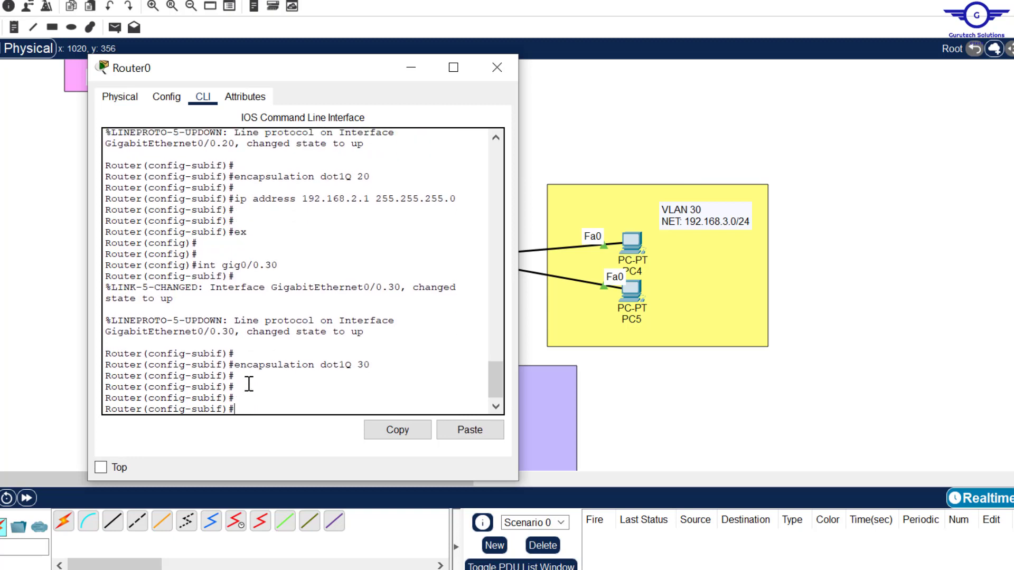
Step: Assign IP address 192.168.3.1 with mask 255.255.255.0 to subinterface gig0/0.30
key("Up")
key("Up")
key("Up")
key("Up")
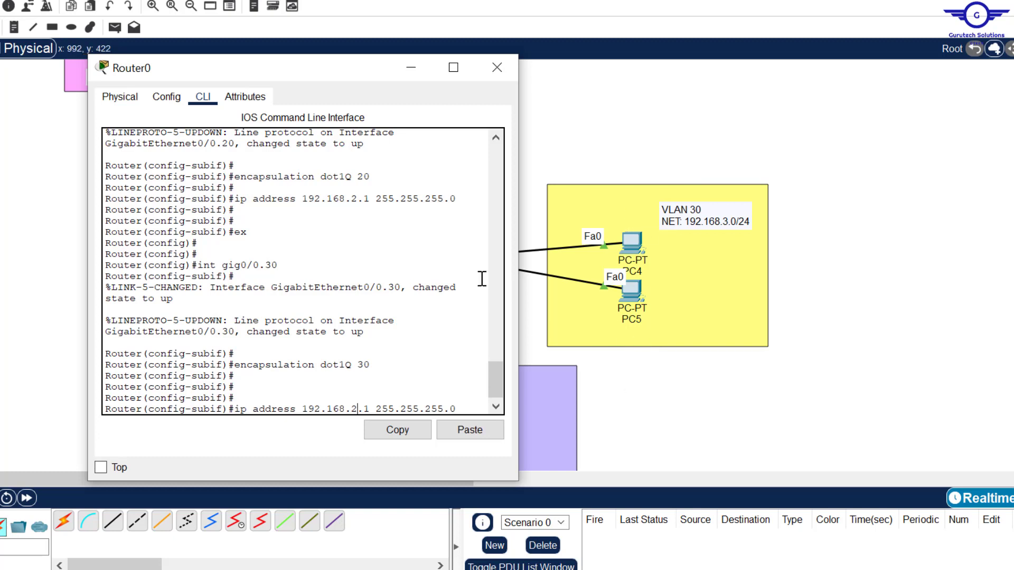
key("Left")
key("Left")
key("Left")
key("Left")
key("Left")
key("Left")
key("Left")
key("Left")
key("Left")
key("Left")
key("Left")
key("Left")
key("Left")
key("Left")
key("Left")
key("Left")
key("BackSpace")
type("3")
key("Return")
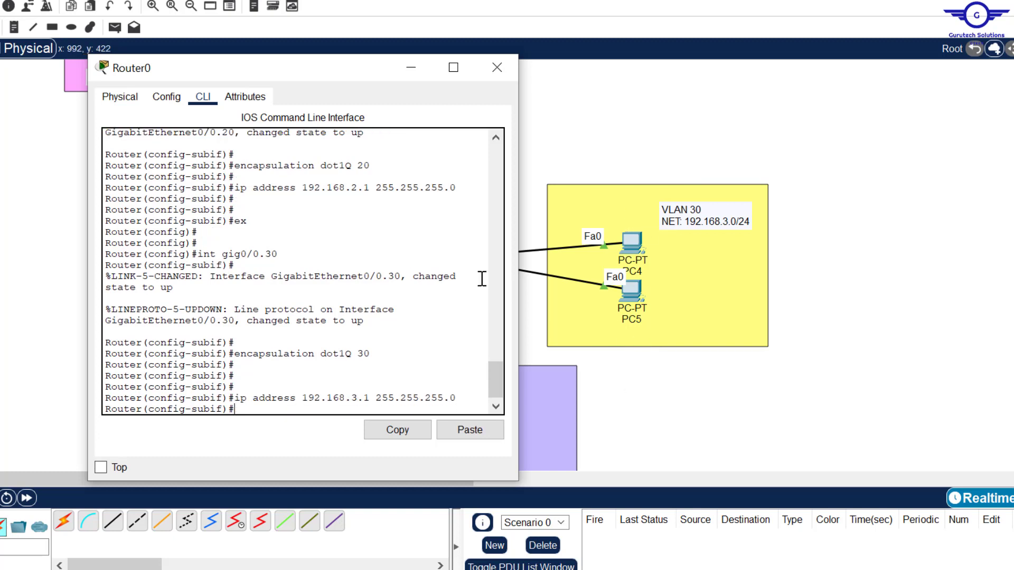
Step: Exit the subinterface, save Router0's configuration with do wr, and close the router window
type("exit")
key("Return")
key("Return")
key("Return")
key("Return")
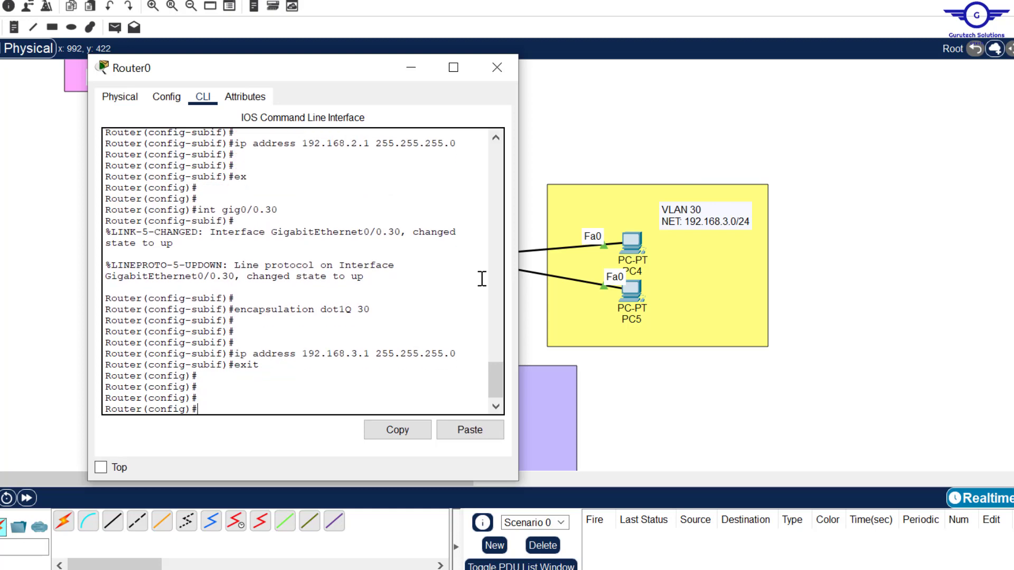
type("do wr")
key("Return")
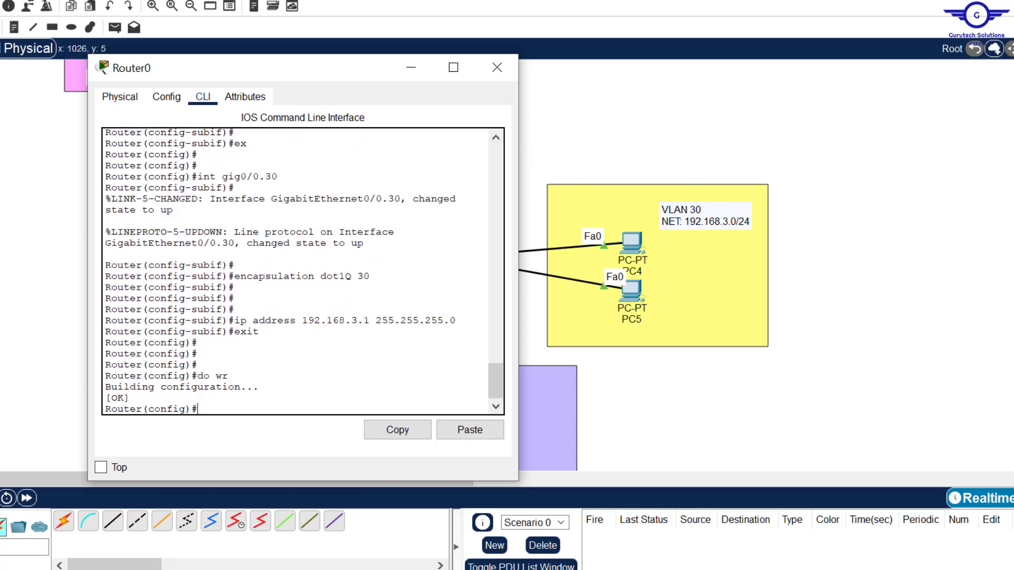
left_click(501, 67)
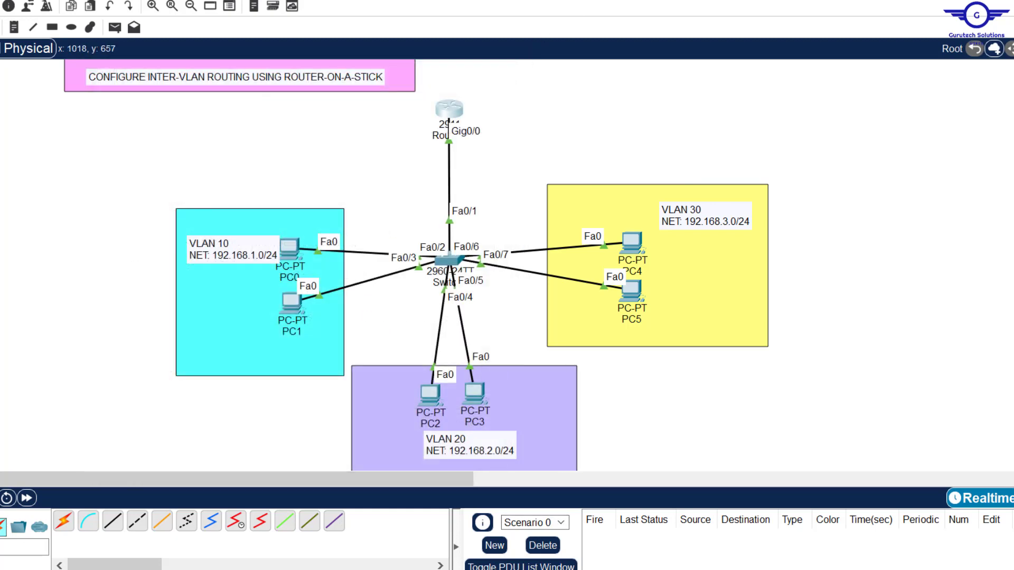
Step: Switch to the config-guide.txt notes in Notepad, review steps 7 and 8, and return to the Packet Tracer topology
key("alt+Tab")
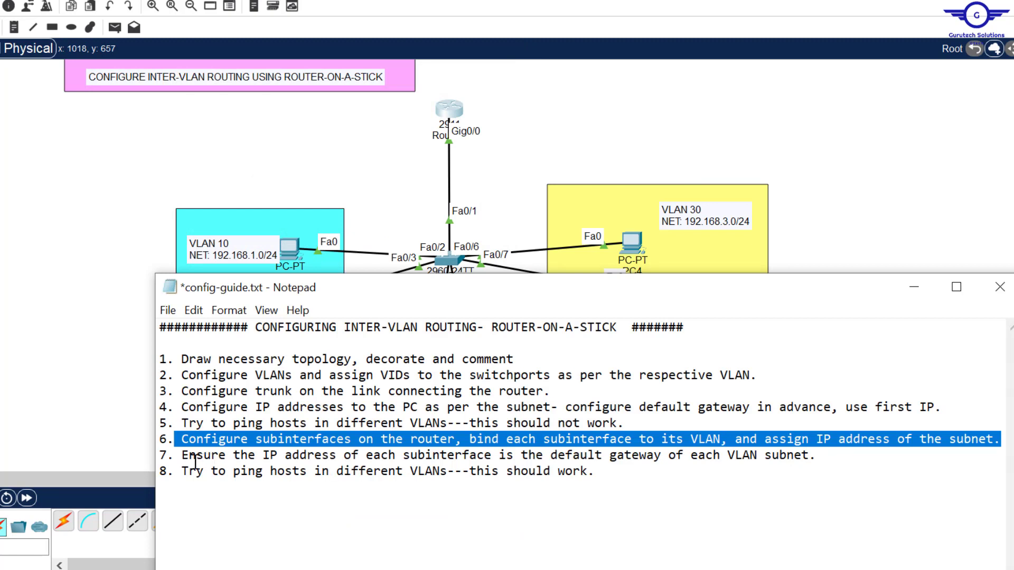
left_click_drag(178, 458, 221, 466)
left_click_drag(427, 448, 821, 460)
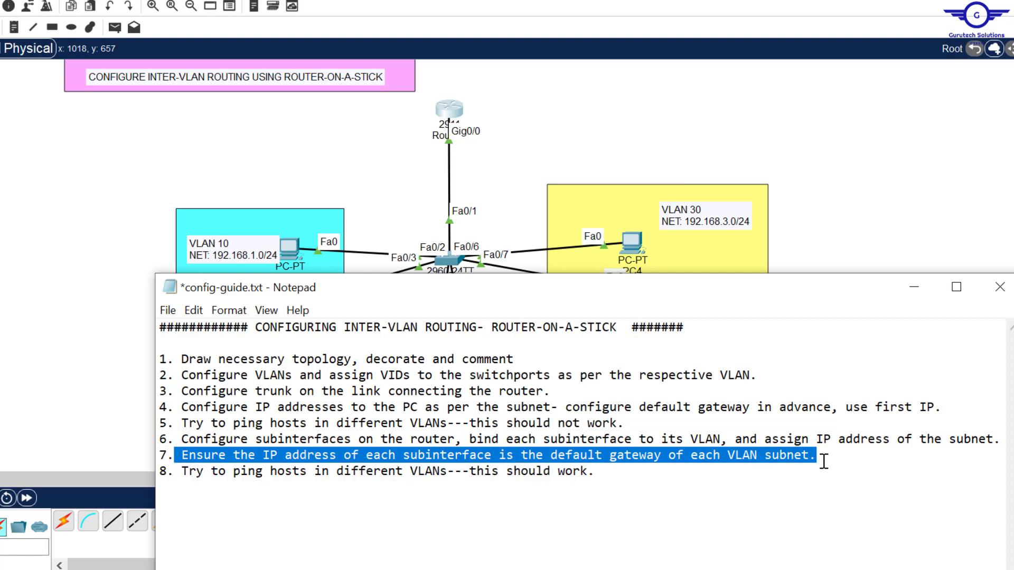
left_click_drag(596, 470, 160, 455)
left_click(788, 213)
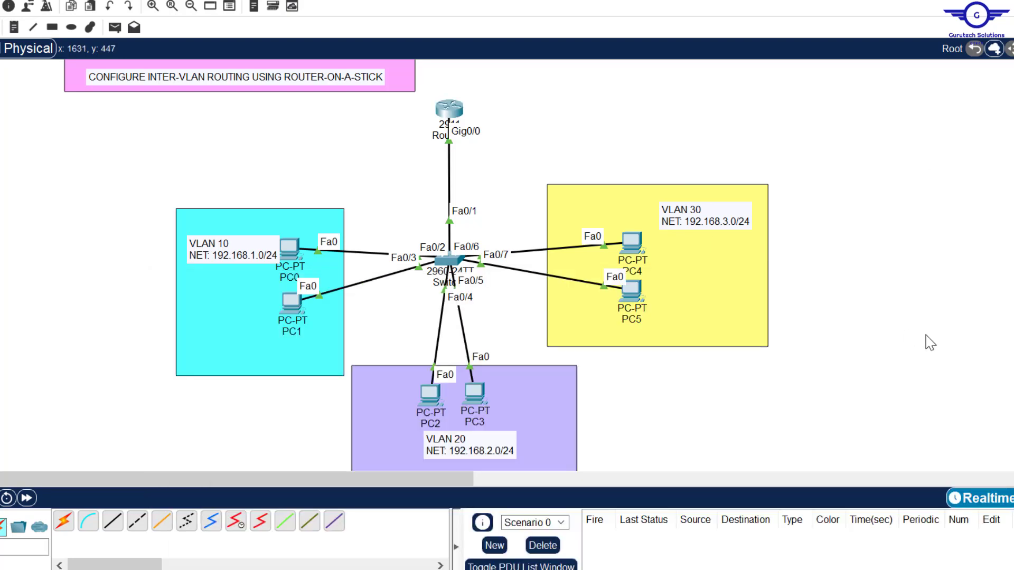
left_click(472, 397)
left_click(577, 150)
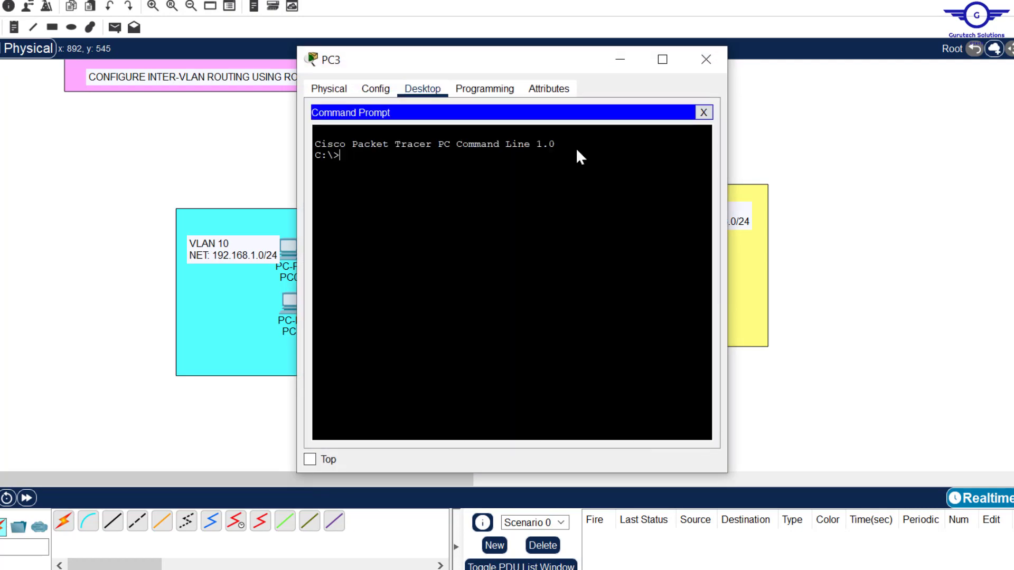
left_click(706, 60)
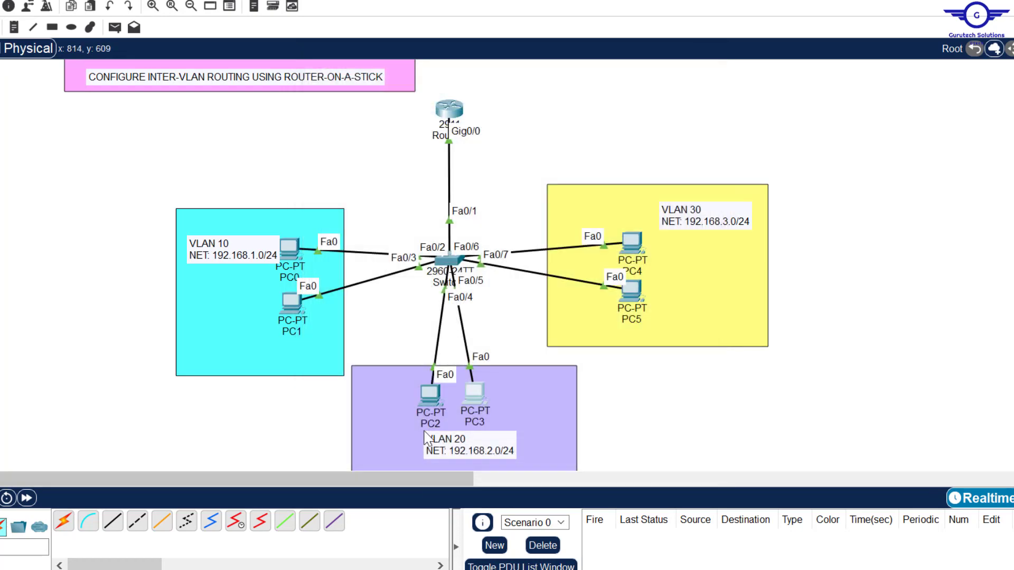
Step: Review the earlier ping in PC2's Command Prompt and ping 192.168.3.5 in VLAN 30 again
left_click(432, 392)
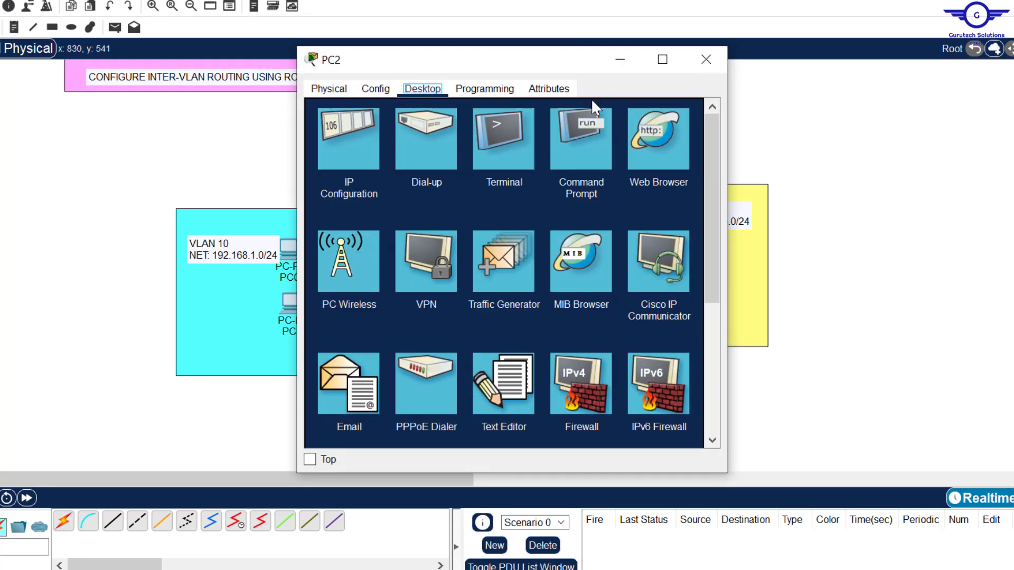
left_click(586, 159)
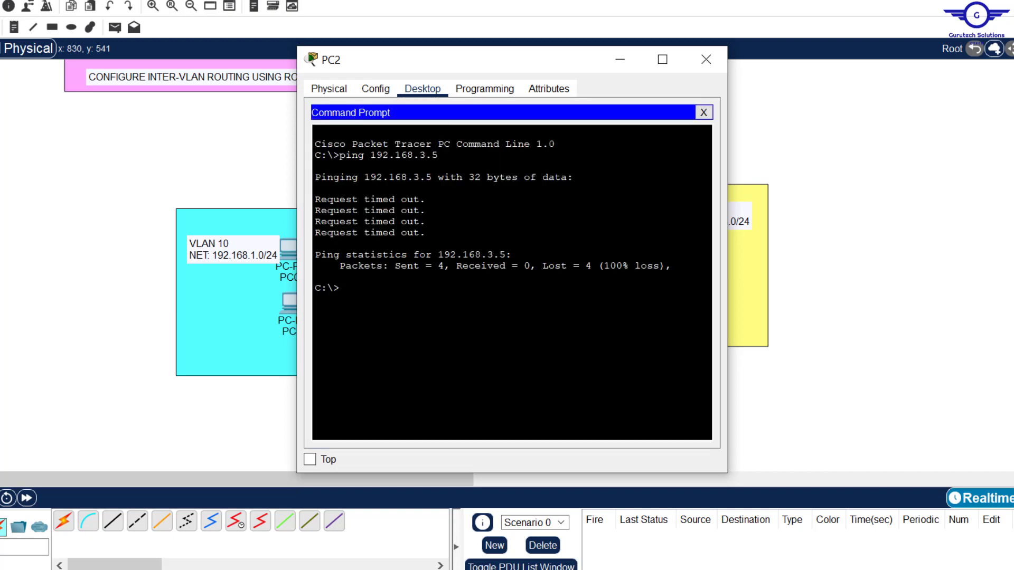
left_click_drag(426, 233, 368, 192)
left_click_drag(432, 177, 364, 177)
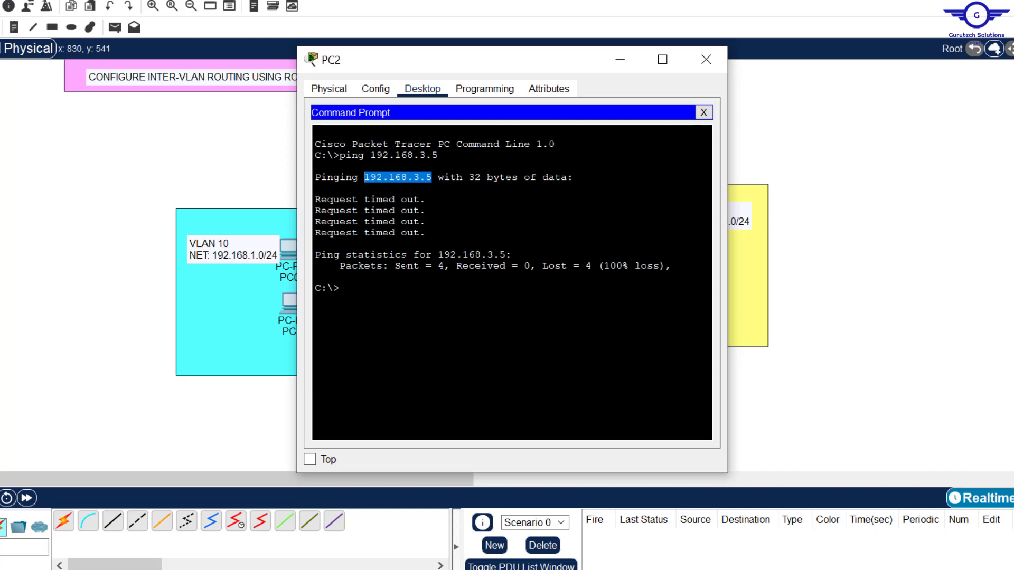
key("Up")
key("Return")
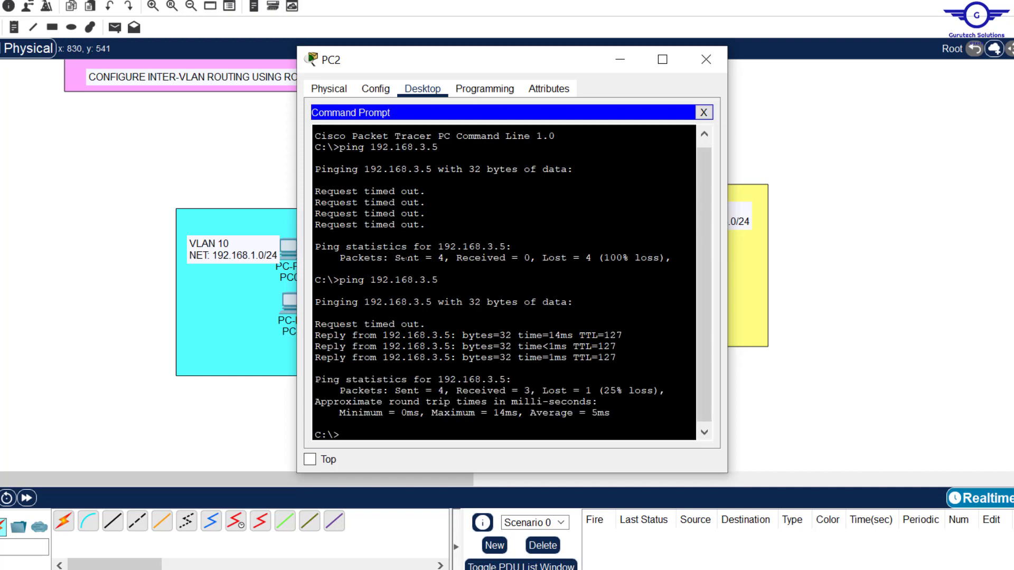
Step: Ping 192.168.1.5 in VLAN 10 from PC2 and close the PC2 window
key("Up")
key("BackSpace")
type("192.168.1.5")
key("Return")
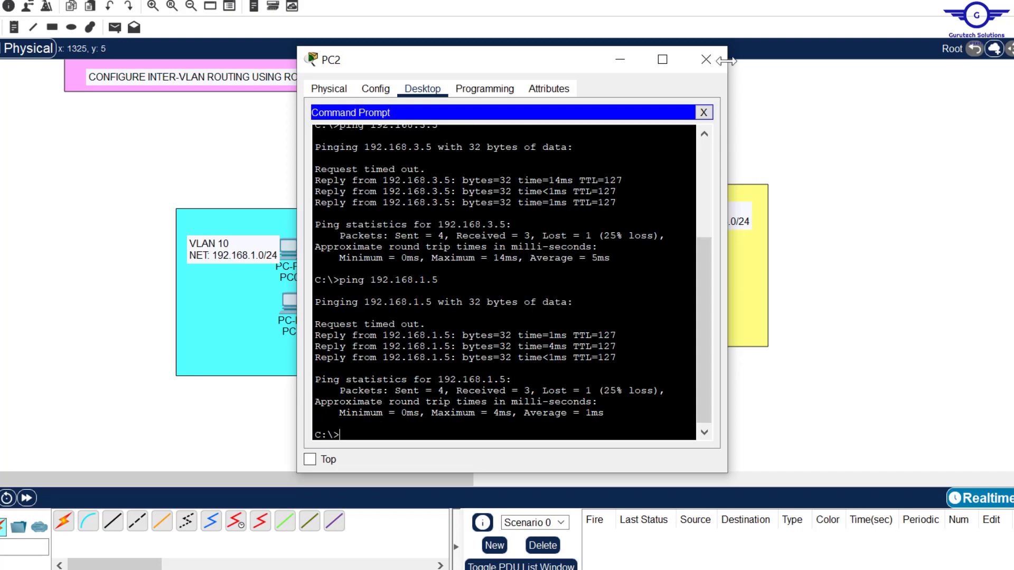
left_click(706, 59)
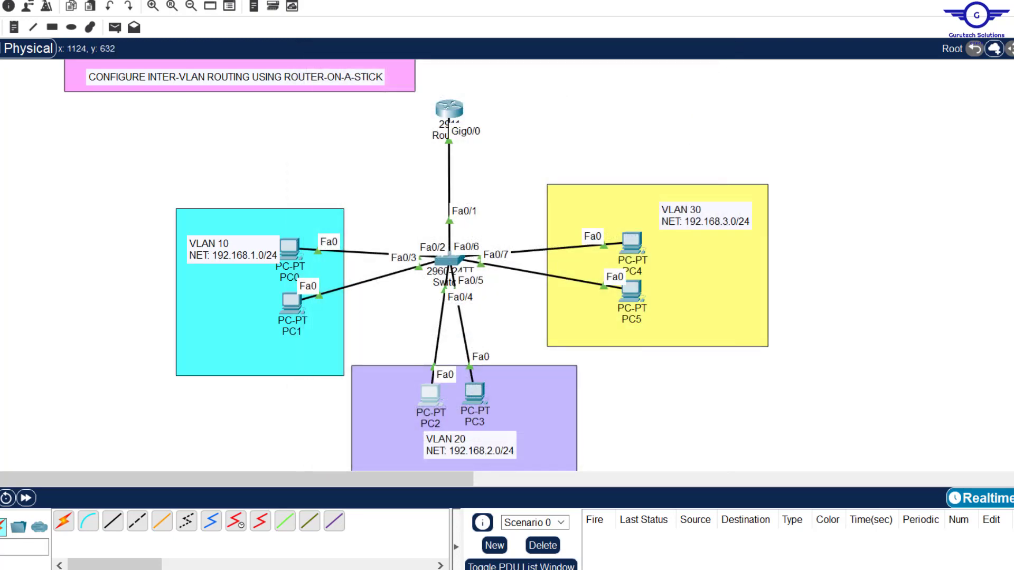
Step: Switch to the config-guide.txt notes in Notepad and reposition the window to review the completed steps
key("alt+Tab")
left_click_drag(646, 297, 631, 281)
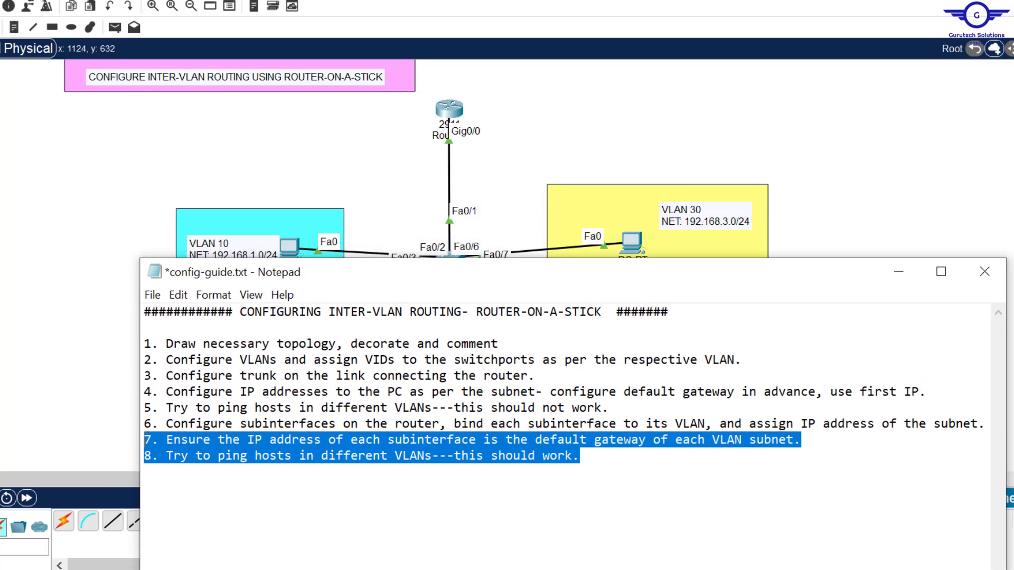